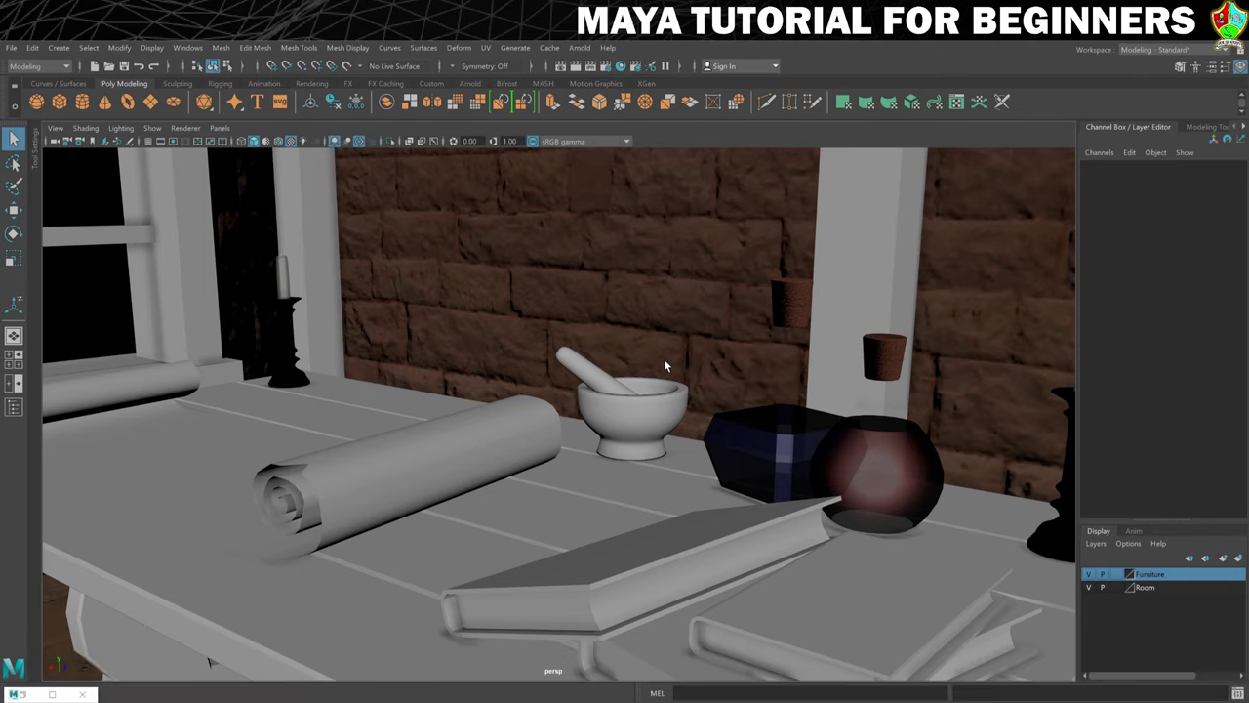
- Open the Hypershade and create an aiStandardSurface material named M_Wood
{"action": "right_click_drag", "start_coordinate": [665, 366], "coordinate": [333, 361], "text": "alt"}
{"action": "left_click_drag", "start_coordinate": [464, 404], "coordinate": [651, 258], "text": "alt"}
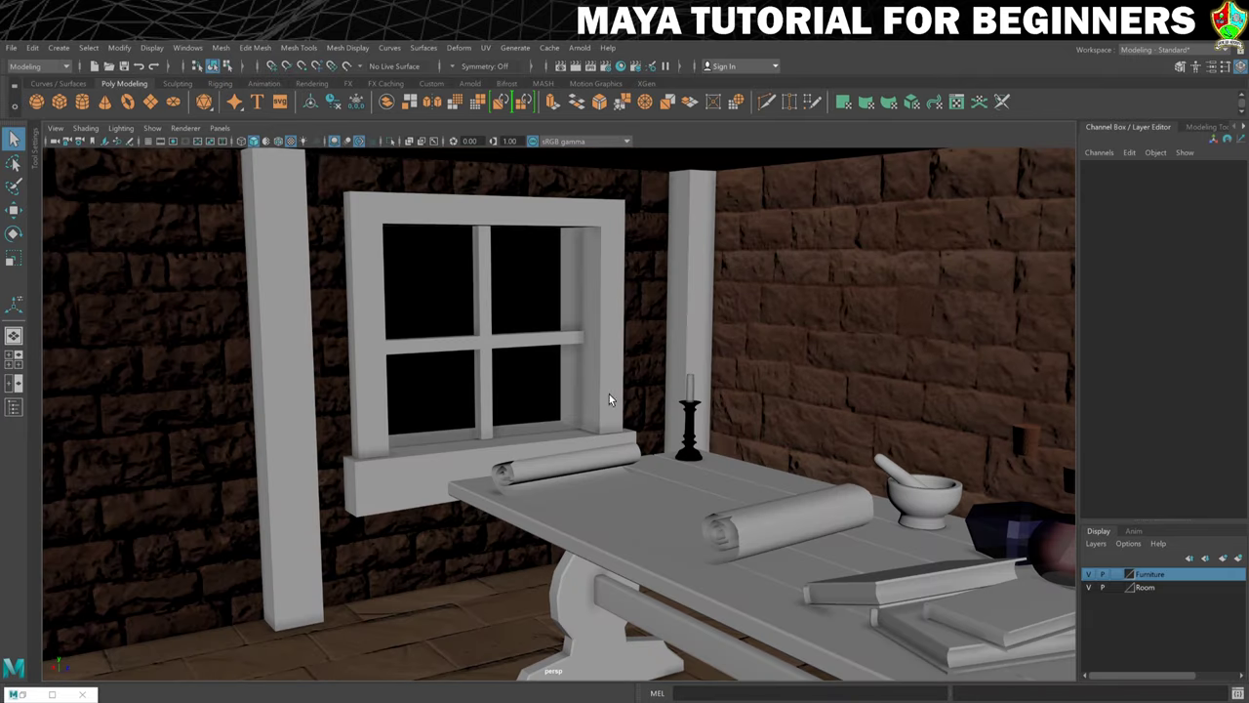
{"action": "left_click", "coordinate": [623, 66]}
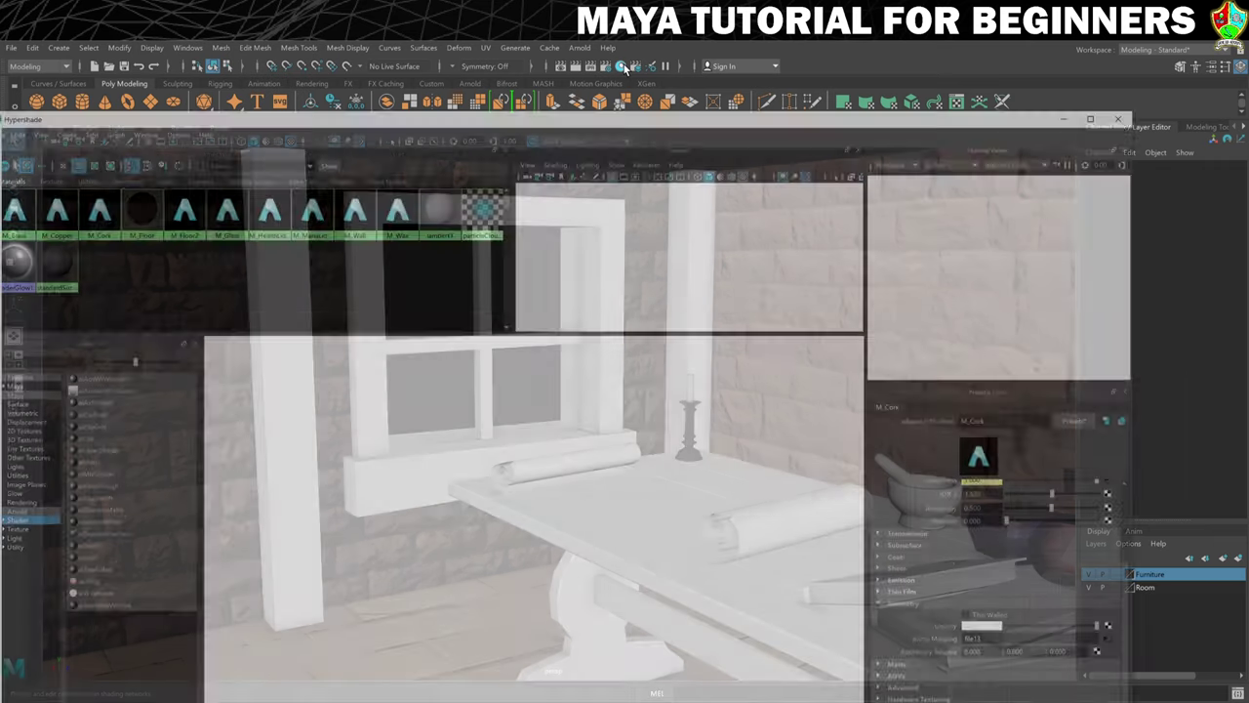
{"action": "left_click", "coordinate": [1197, 64]}
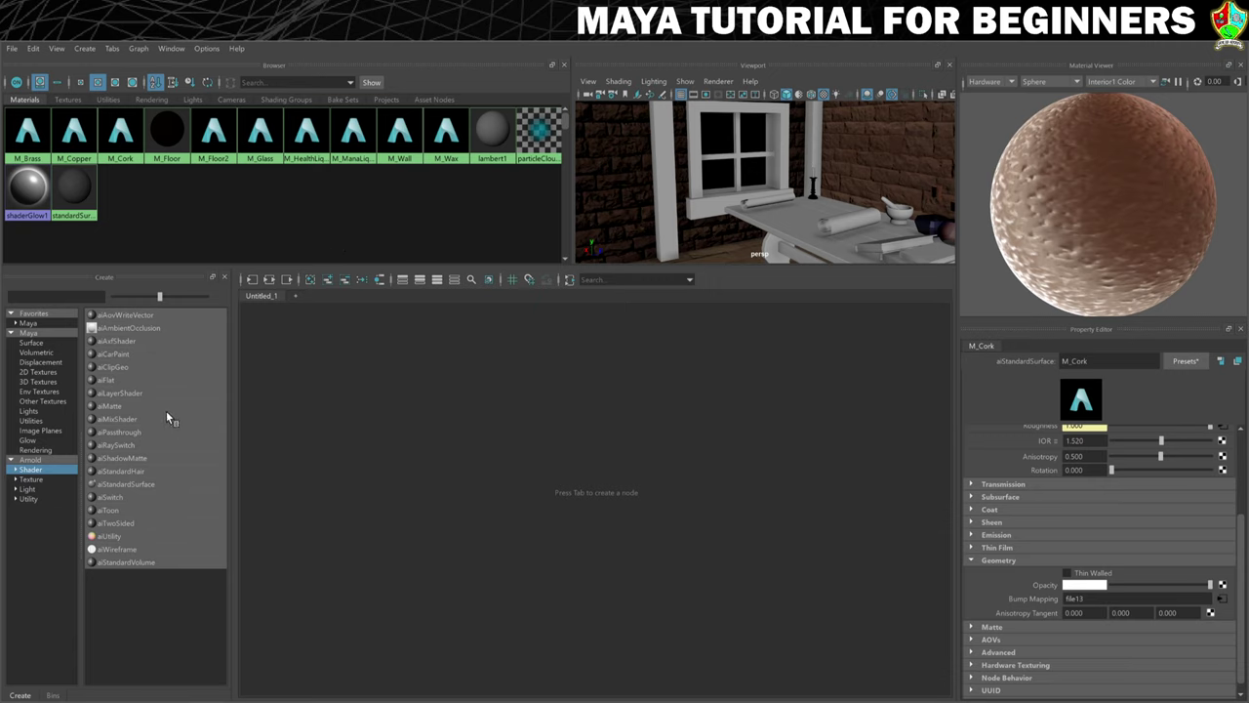
{"action": "left_click", "coordinate": [137, 485]}
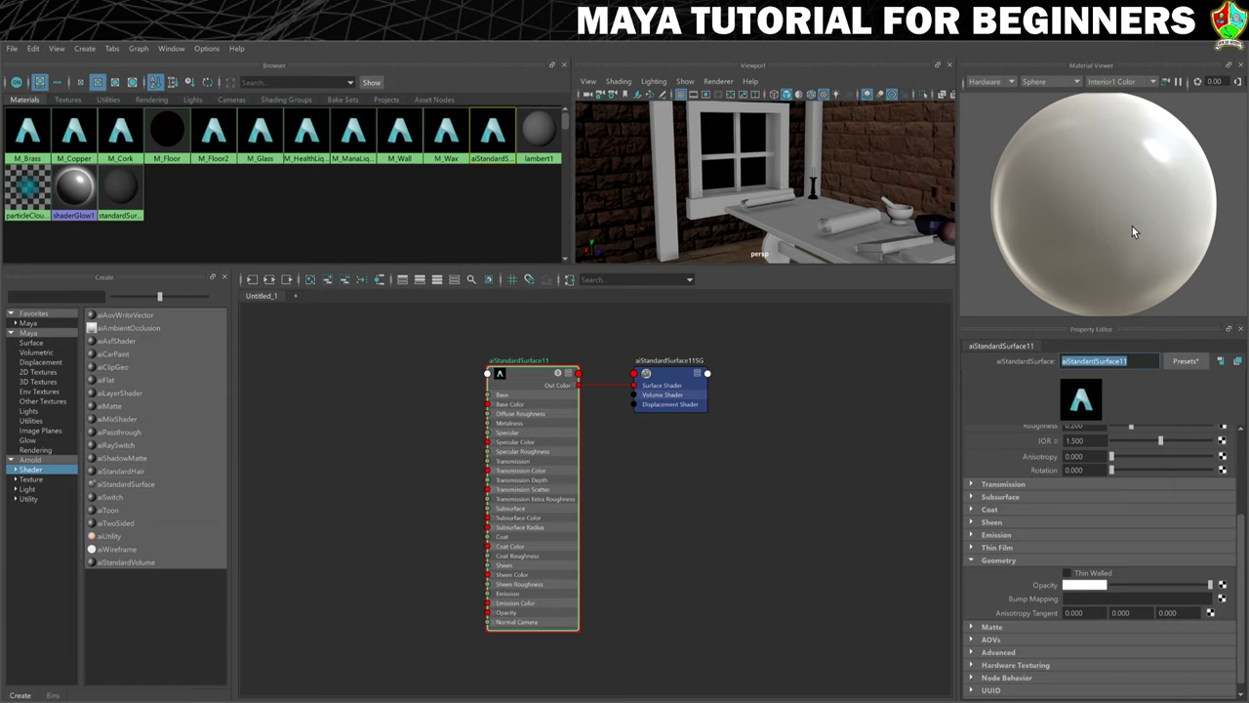
{"action": "type", "text": "M_Wood"}
{"action": "key", "text": "Return"}
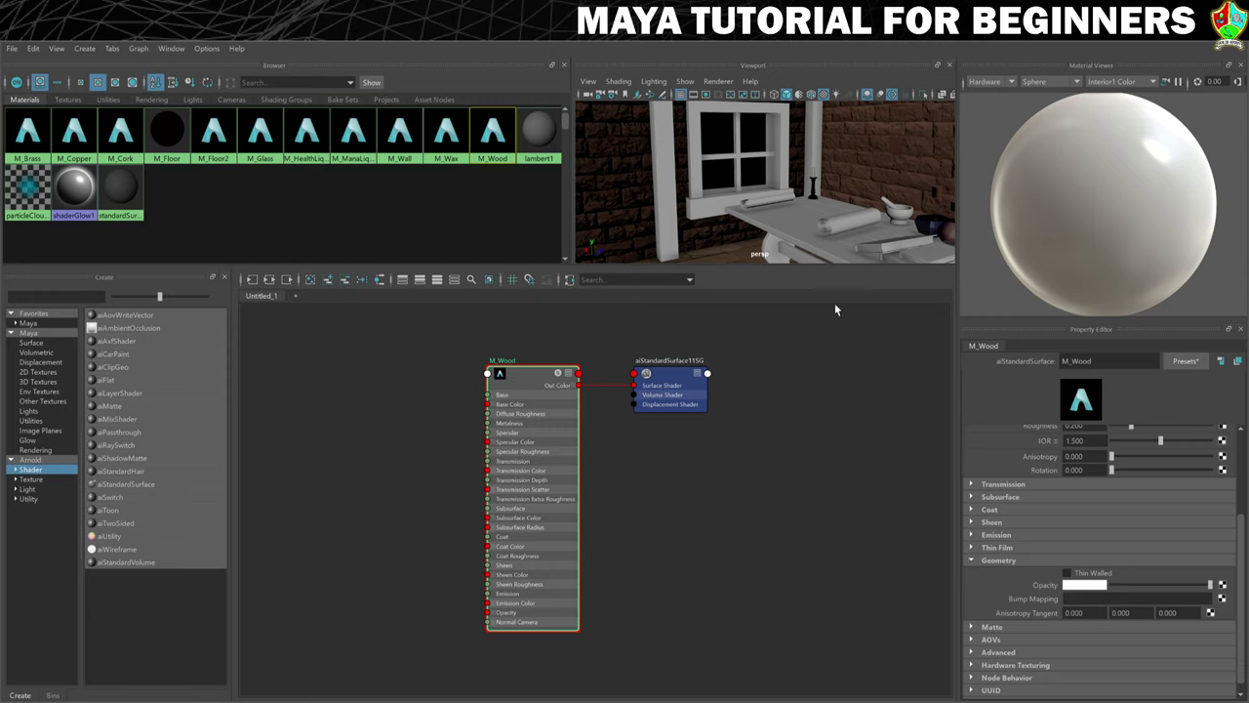
- Apply the Clay preset to the M_Wood material
{"action": "scroll", "coordinate": [1026, 486], "scroll_direction": "up", "scroll_amount": 4}
{"action": "left_click", "coordinate": [1185, 361]}
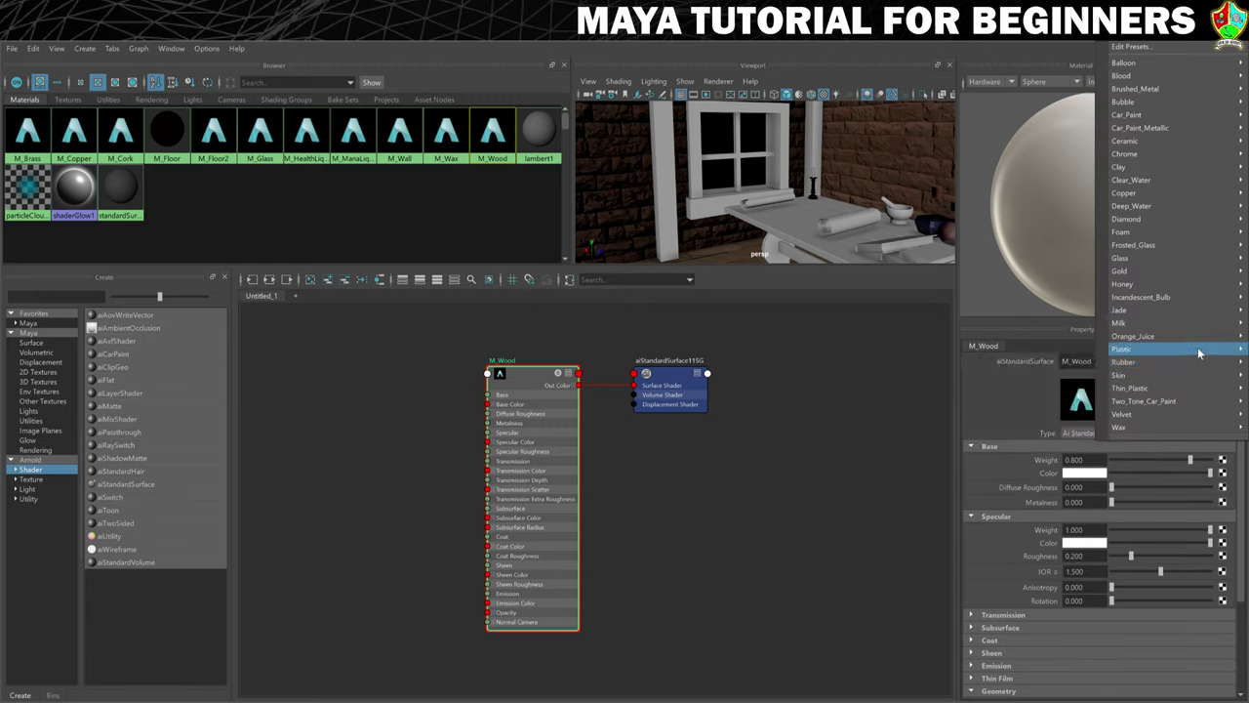
{"action": "mouse_move", "coordinate": [1132, 167]}
{"action": "left_click", "coordinate": [1059, 167]}
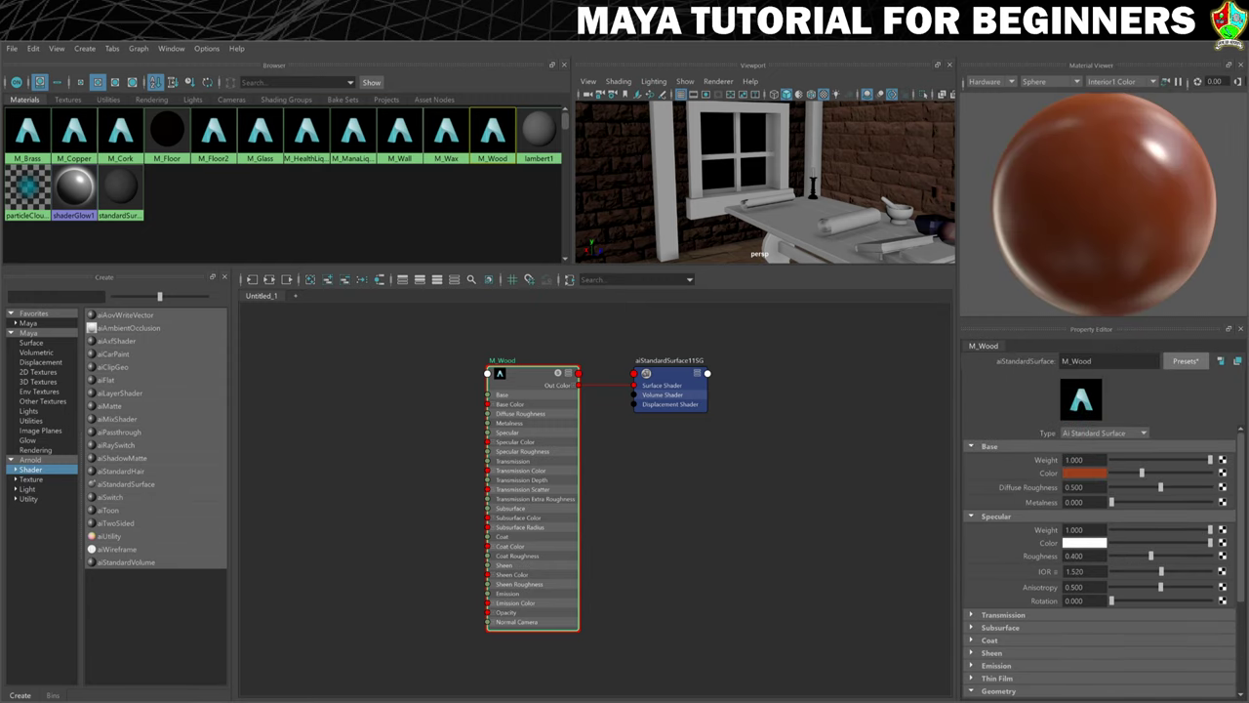
- Connect a file texture to the base color of M_Wood and load T_Wood_D.jpg into it
{"action": "left_click", "coordinate": [1223, 474]}
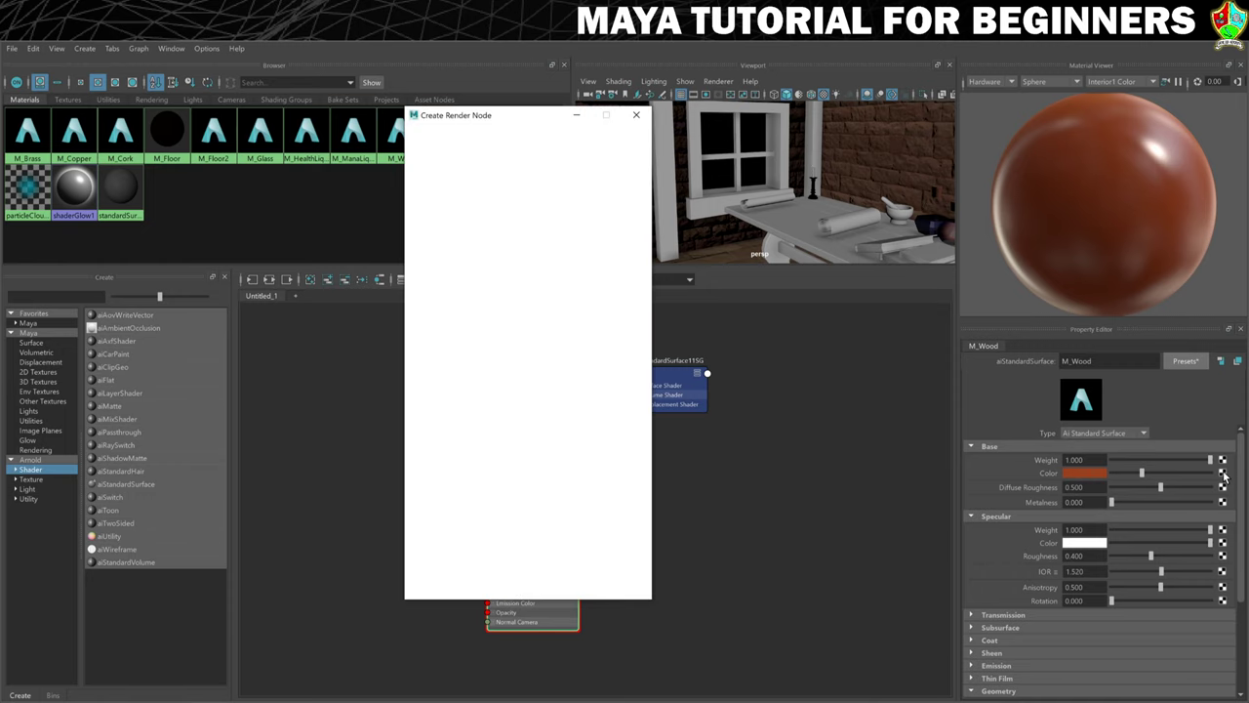
{"action": "left_click", "coordinate": [535, 206]}
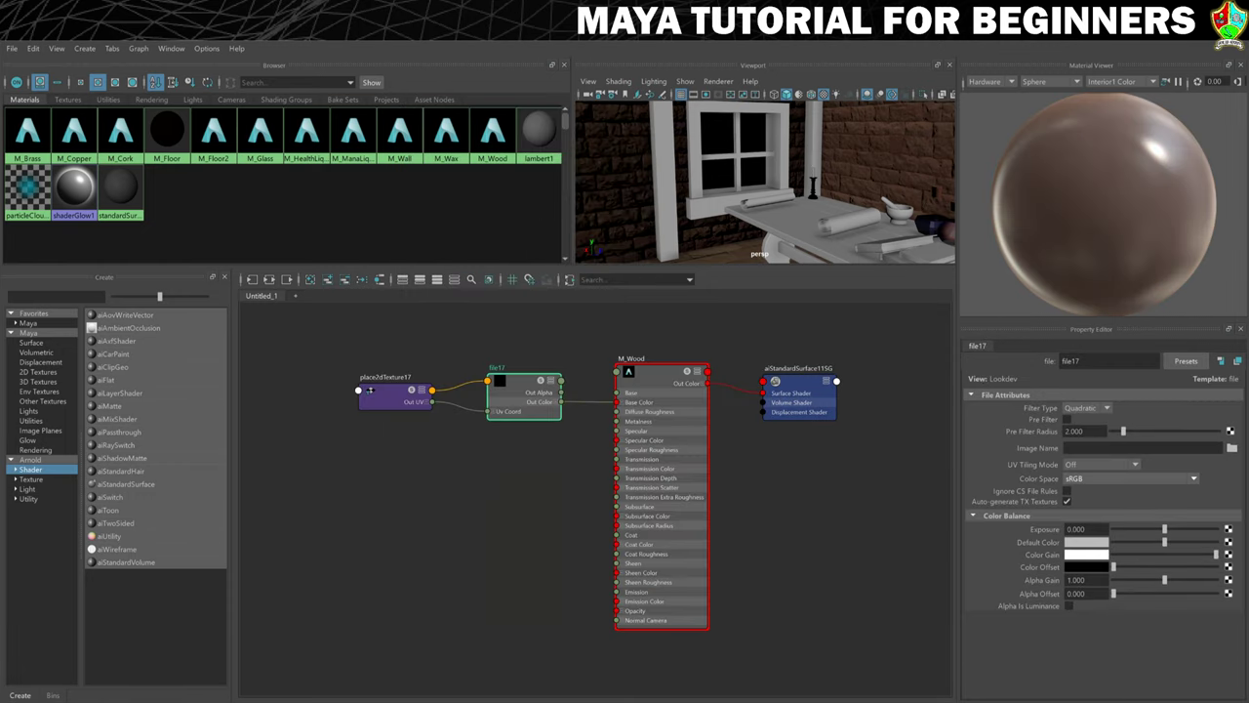
{"action": "left_click", "coordinate": [1231, 447]}
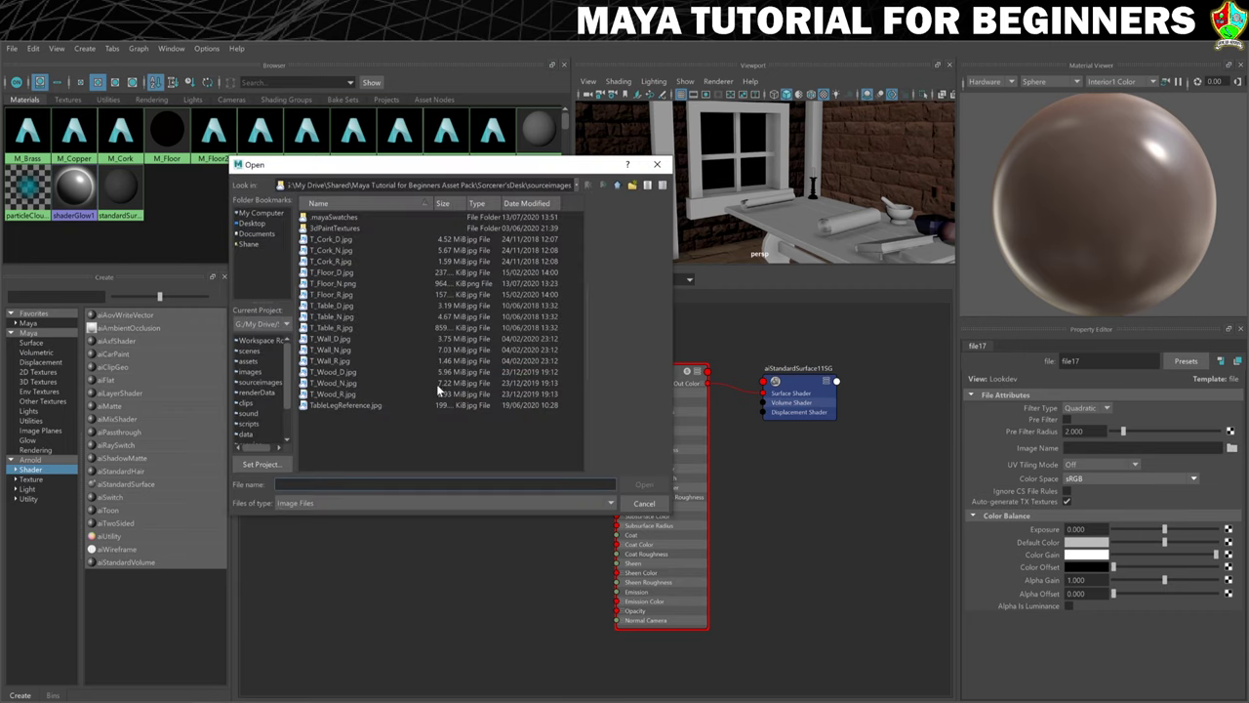
{"action": "left_click", "coordinate": [342, 375]}
{"action": "left_click", "coordinate": [644, 486]}
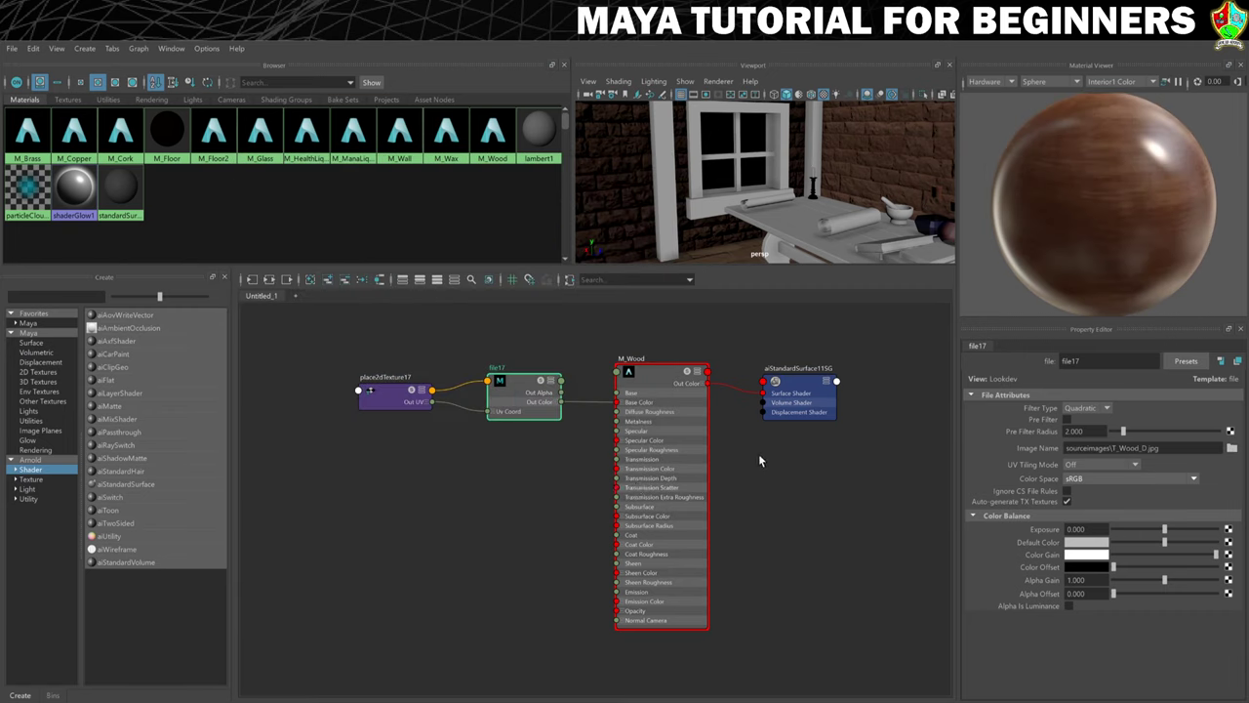
- Connect a file texture to the specular roughness of M_Wood and load T_Wood_R.jpg into it
{"action": "left_click", "coordinate": [658, 386]}
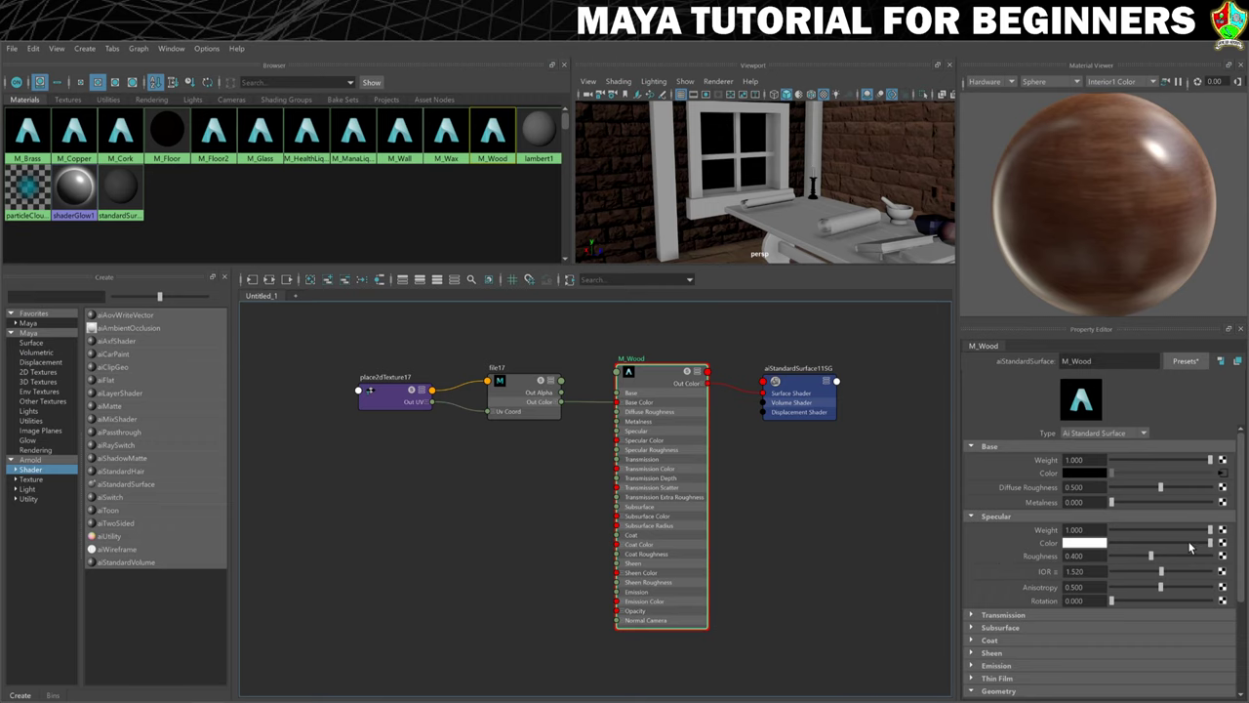
{"action": "left_click", "coordinate": [1222, 555]}
{"action": "left_click", "coordinate": [528, 212]}
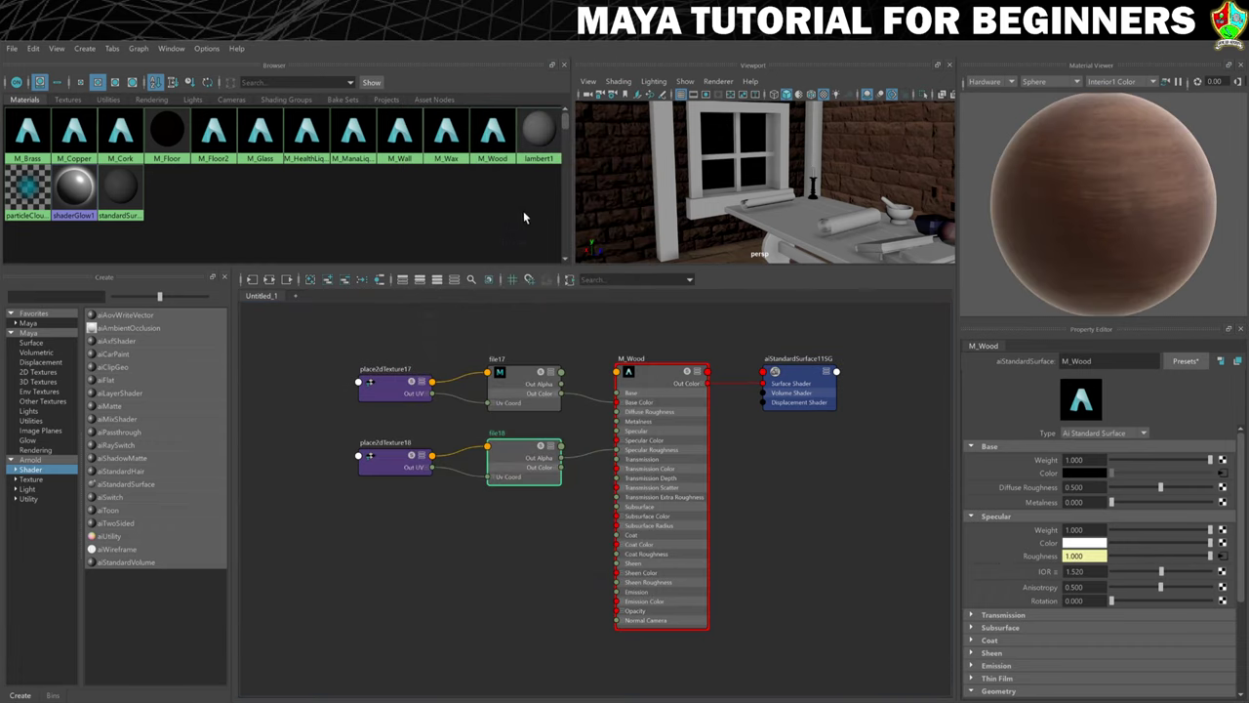
{"action": "left_click", "coordinate": [1232, 447]}
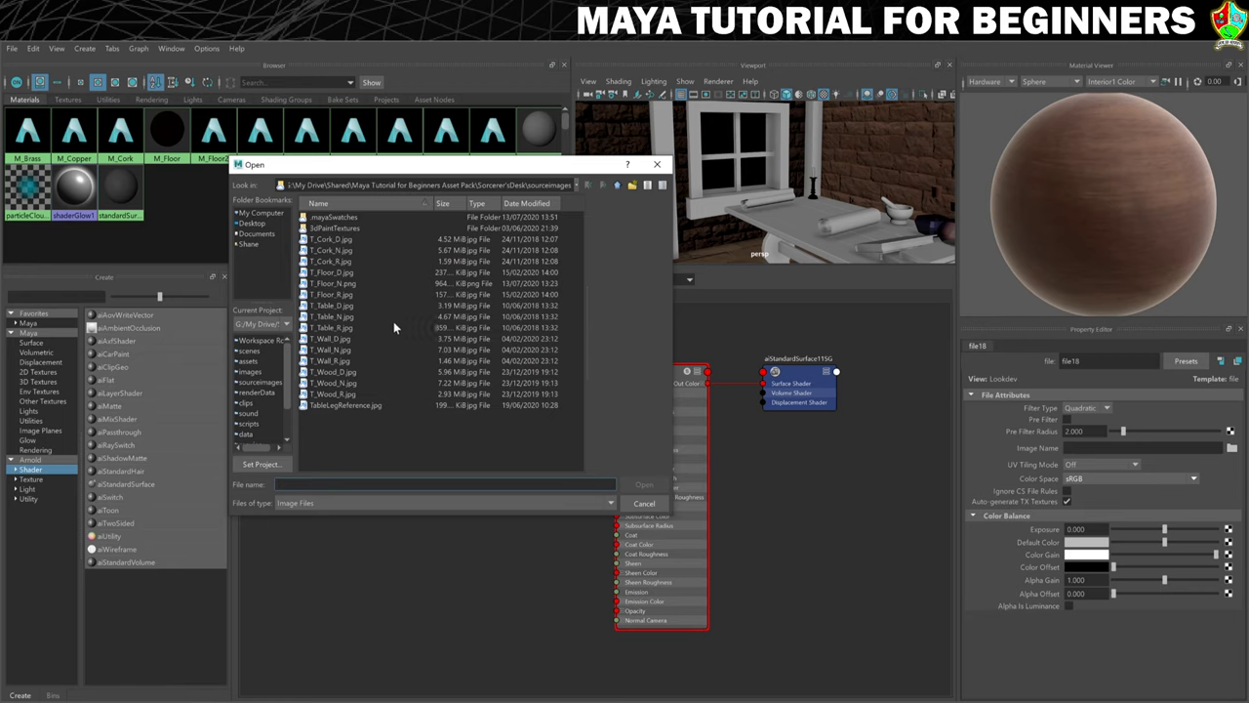
{"action": "left_click", "coordinate": [337, 394]}
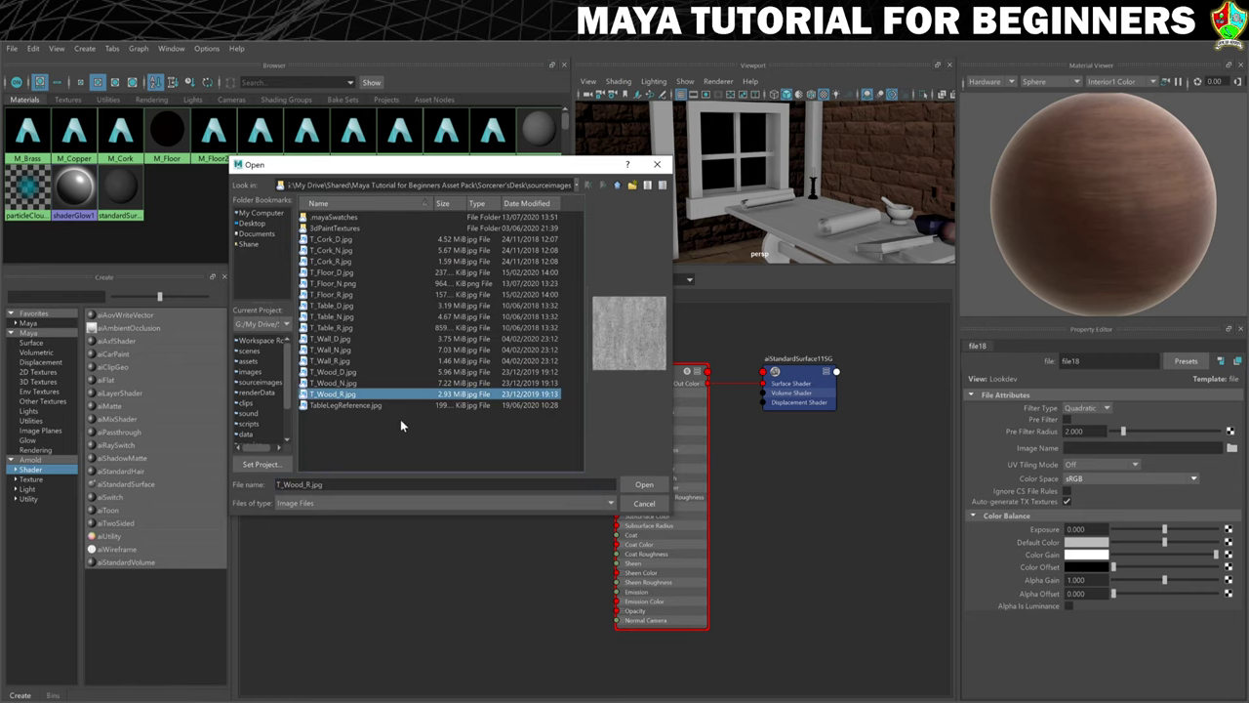
{"action": "left_click", "coordinate": [644, 485]}
- Add a file texture to the bump mapping of M_Wood and set the bump node to use Tangent Space Normals
{"action": "left_click", "coordinate": [660, 436]}
{"action": "scroll", "coordinate": [1003, 462], "scroll_direction": "down", "scroll_amount": 5}
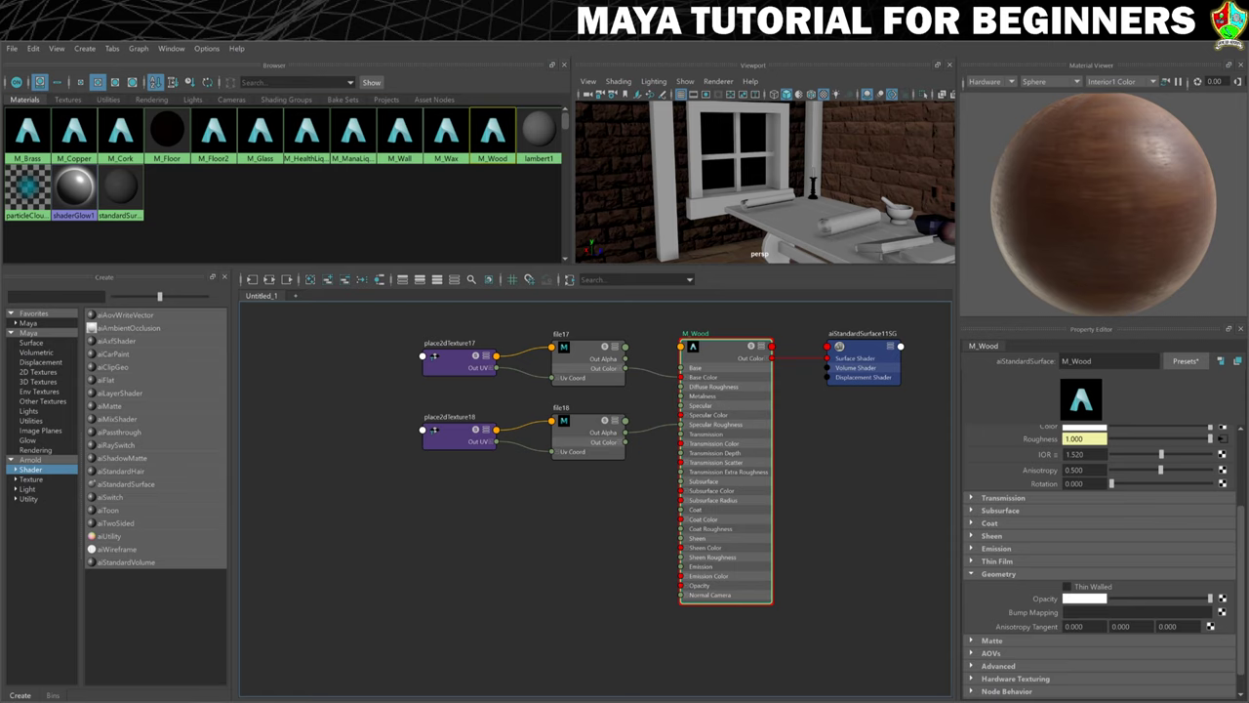
{"action": "left_click", "coordinate": [1221, 612]}
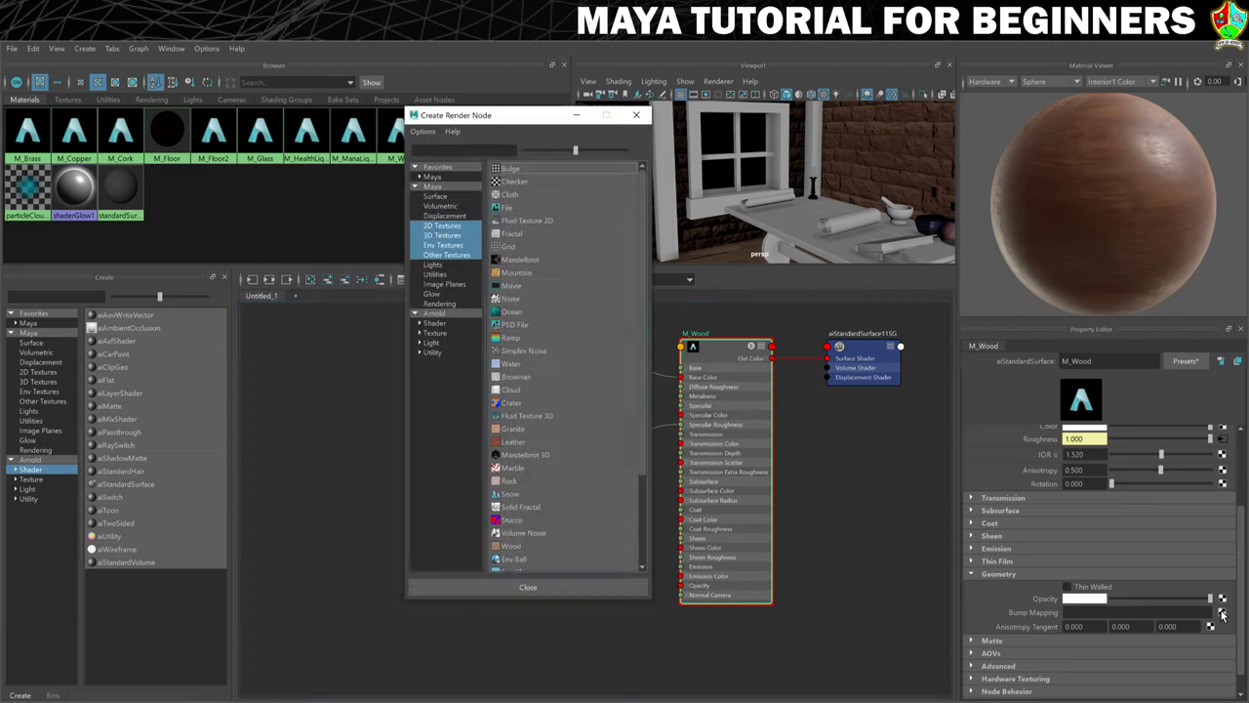
{"action": "left_click", "coordinate": [532, 208]}
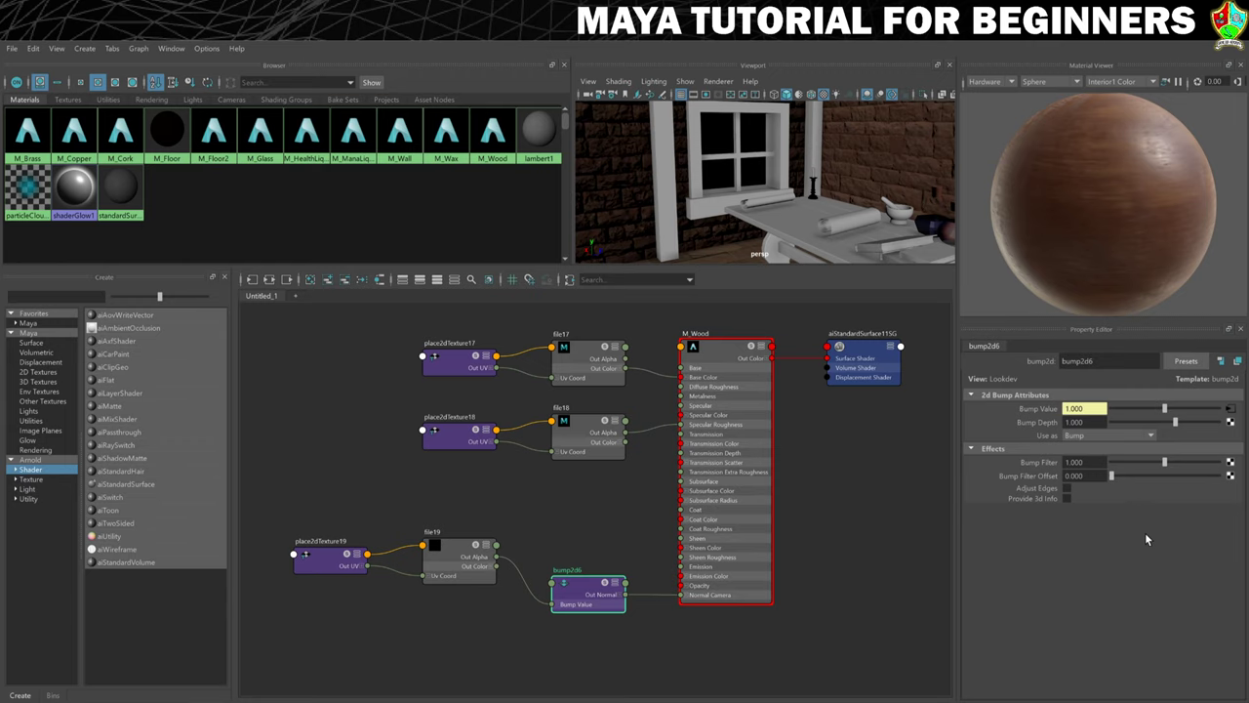
{"action": "left_click", "coordinate": [1110, 433]}
{"action": "left_click", "coordinate": [1104, 463]}
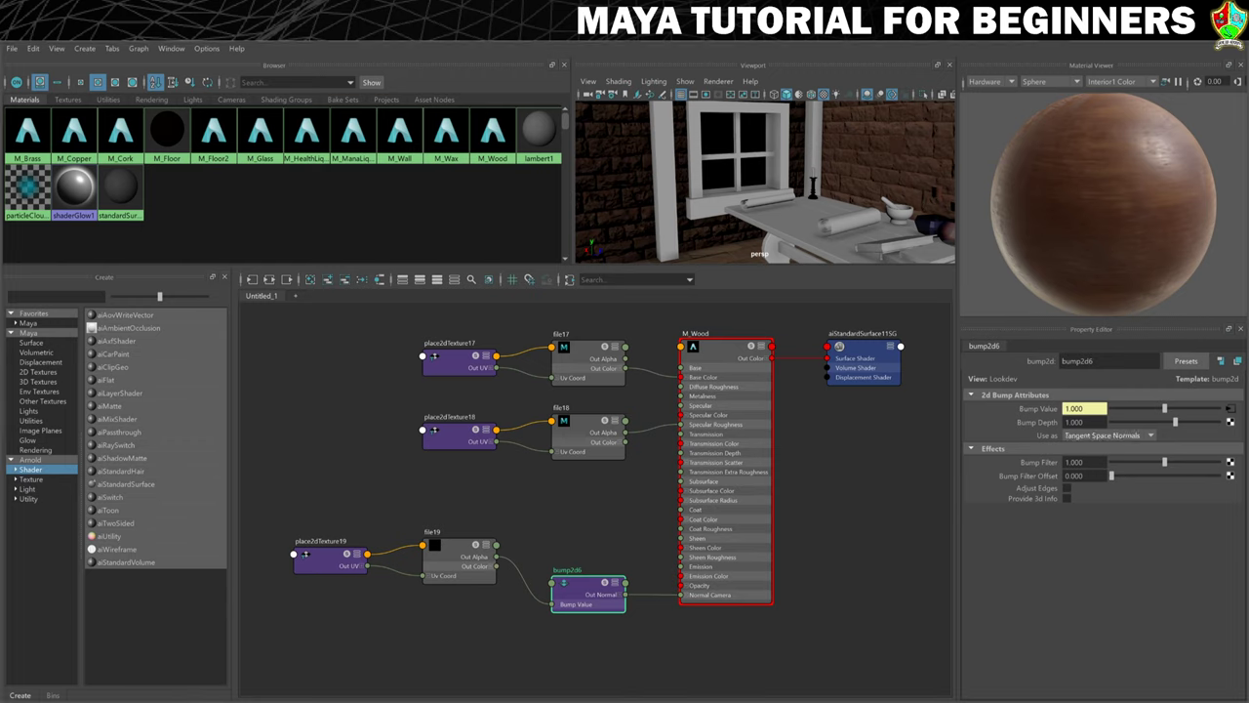
- Load T_Wood_N.jpg into the file texture that feeds the bump value
{"action": "left_click", "coordinate": [1230, 410]}
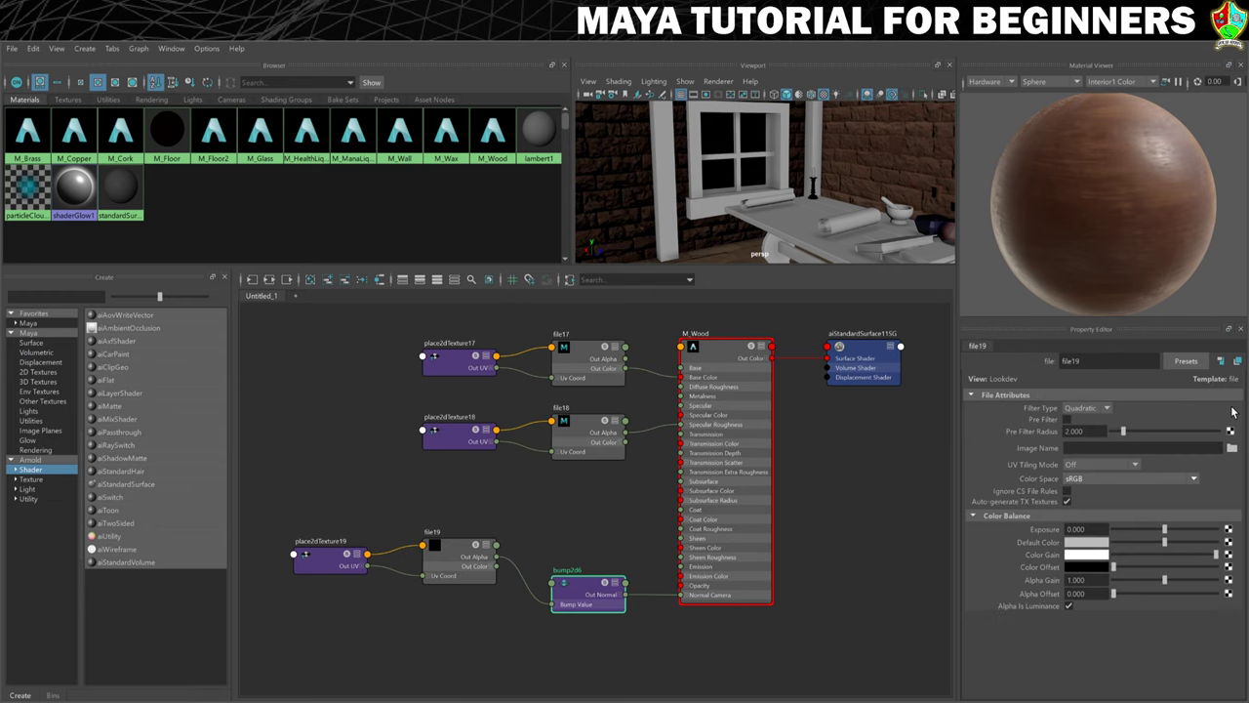
{"action": "left_click", "coordinate": [1232, 447]}
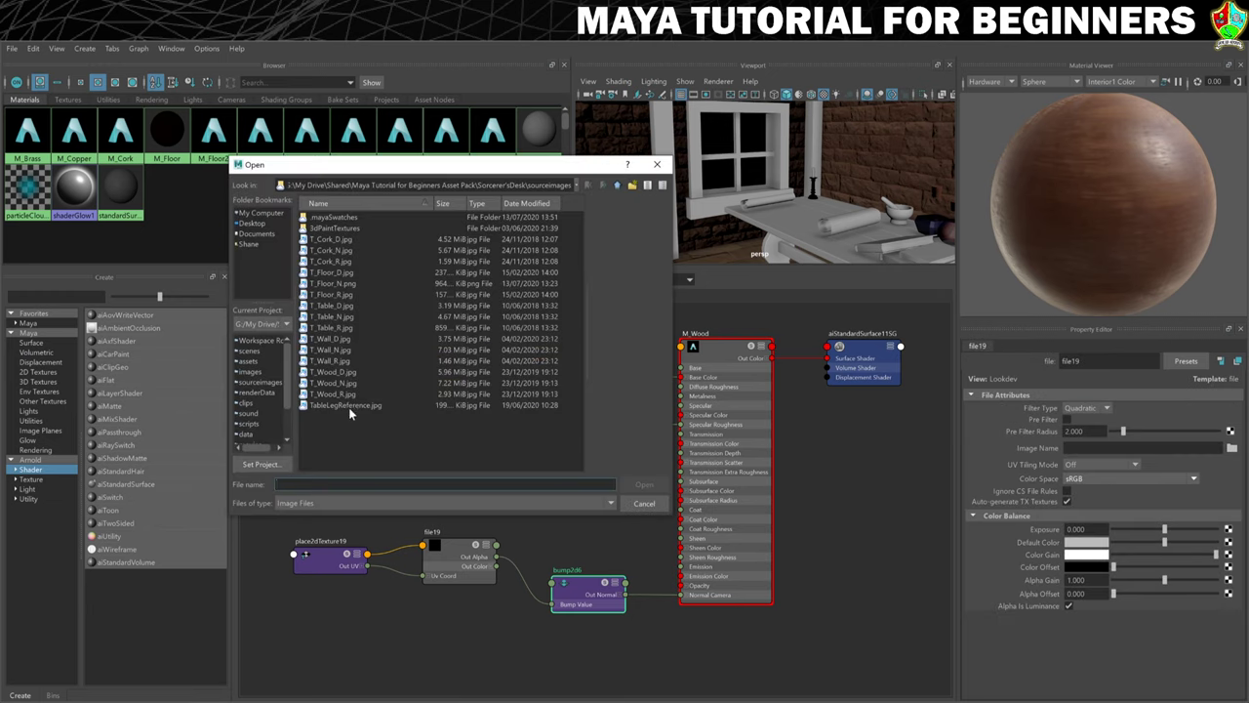
{"action": "left_click", "coordinate": [326, 382]}
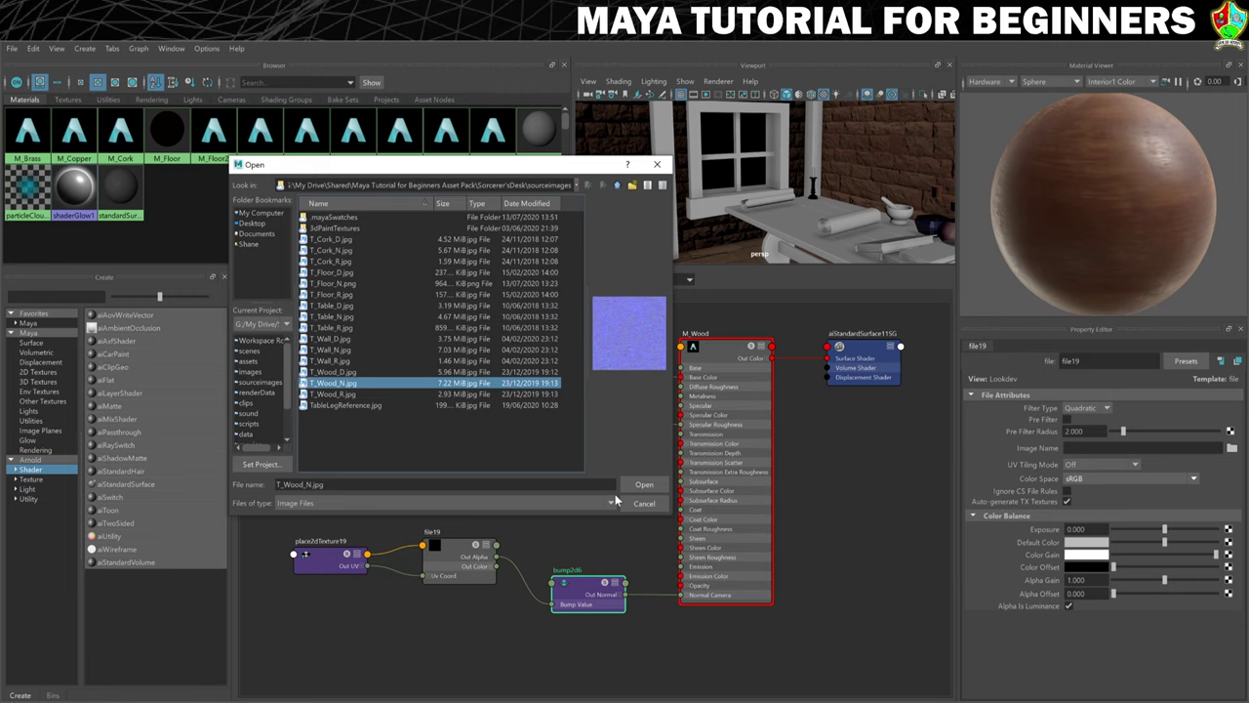
{"action": "left_click", "coordinate": [646, 485]}
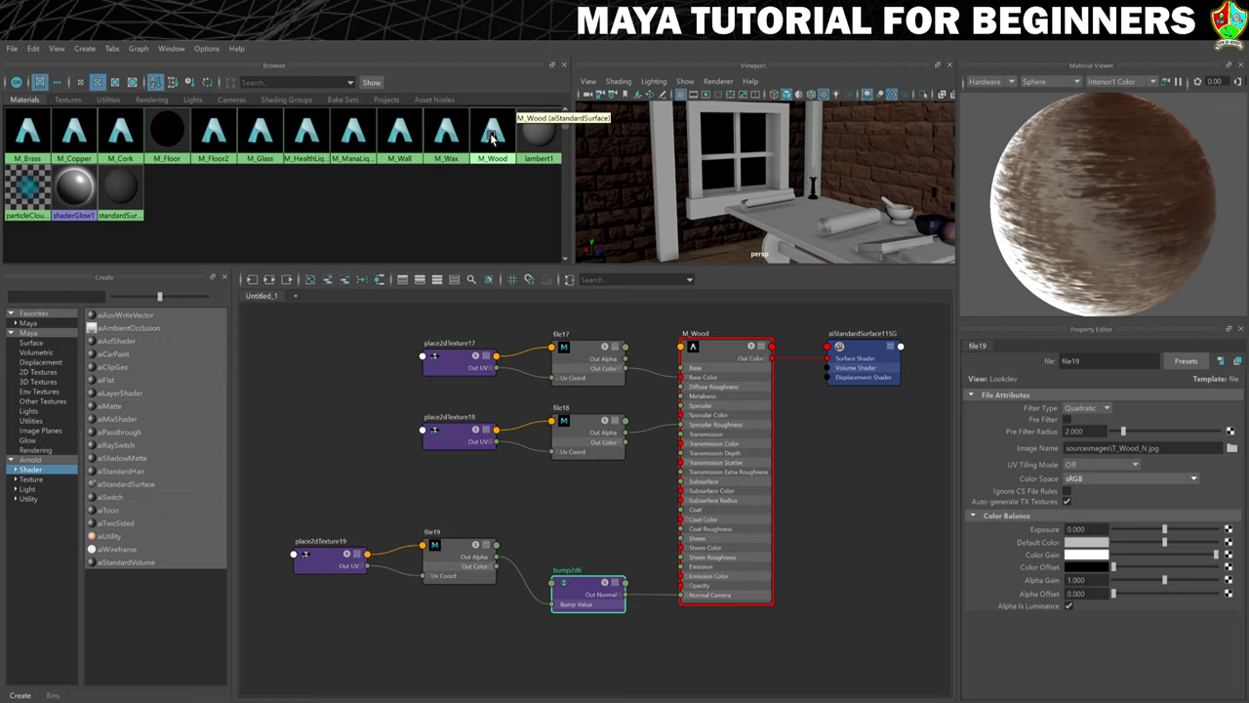
- Assign the M_Wood material to the windowsill, the window frame and the crossbars
{"action": "middle_click_drag", "start_coordinate": [494, 137], "coordinate": [712, 206]}
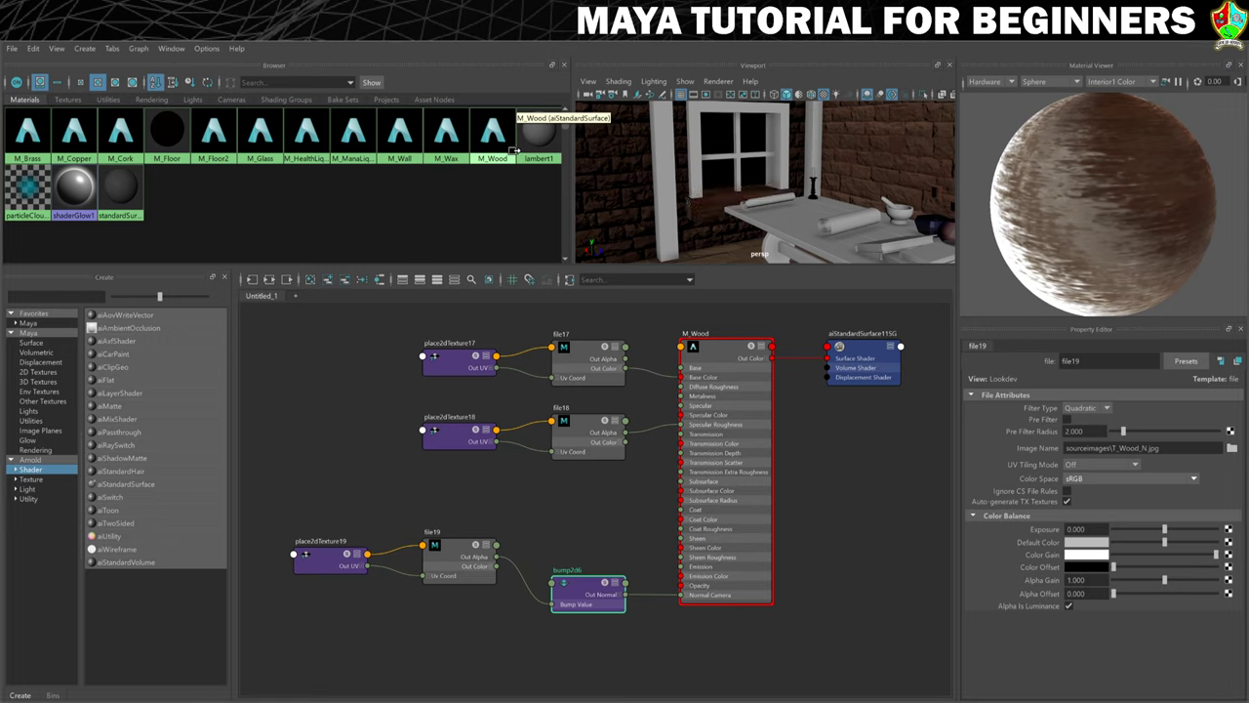
{"action": "middle_click_drag", "start_coordinate": [693, 162], "coordinate": [694, 164]}
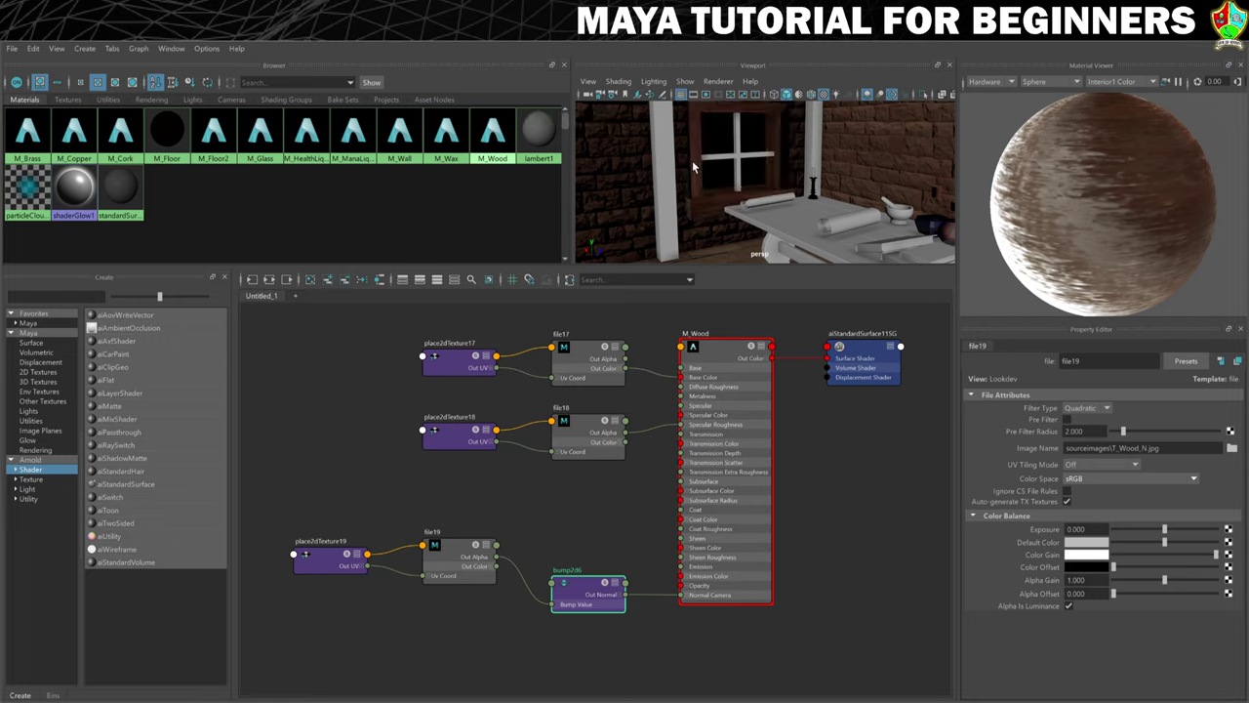
{"action": "middle_click_drag", "start_coordinate": [499, 131], "coordinate": [504, 135]}
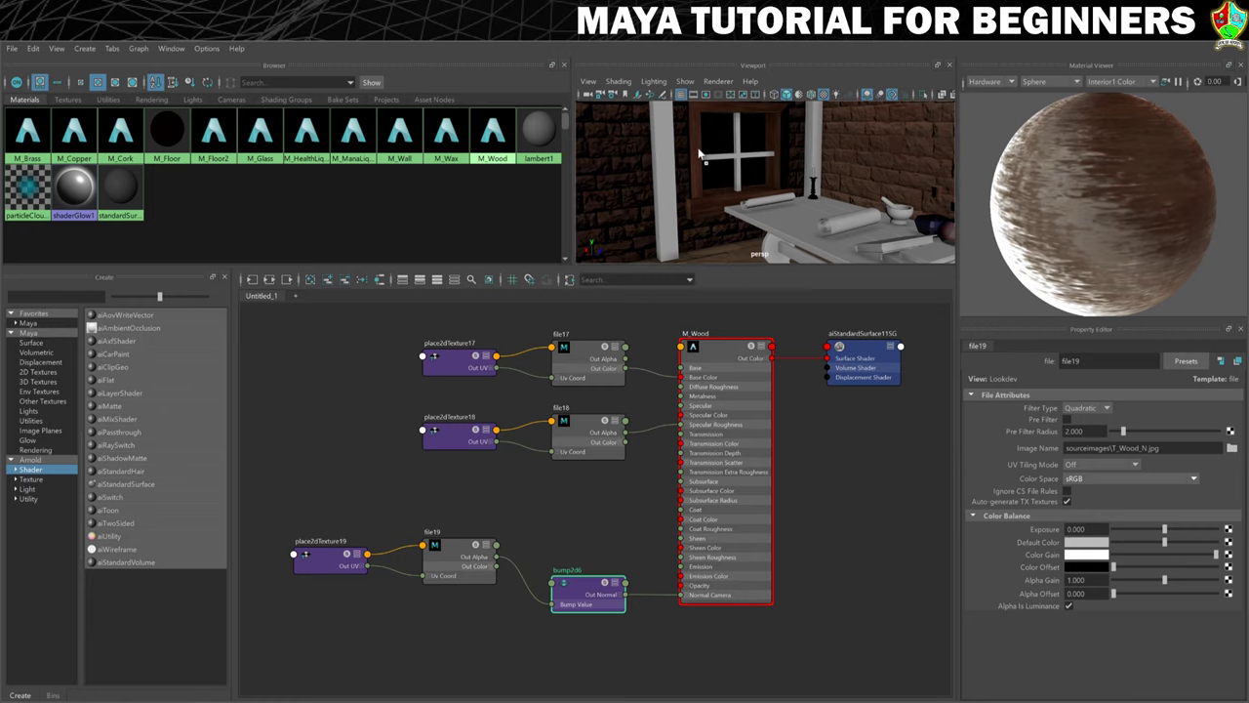
{"action": "middle_click_drag", "start_coordinate": [739, 163], "coordinate": [738, 163]}
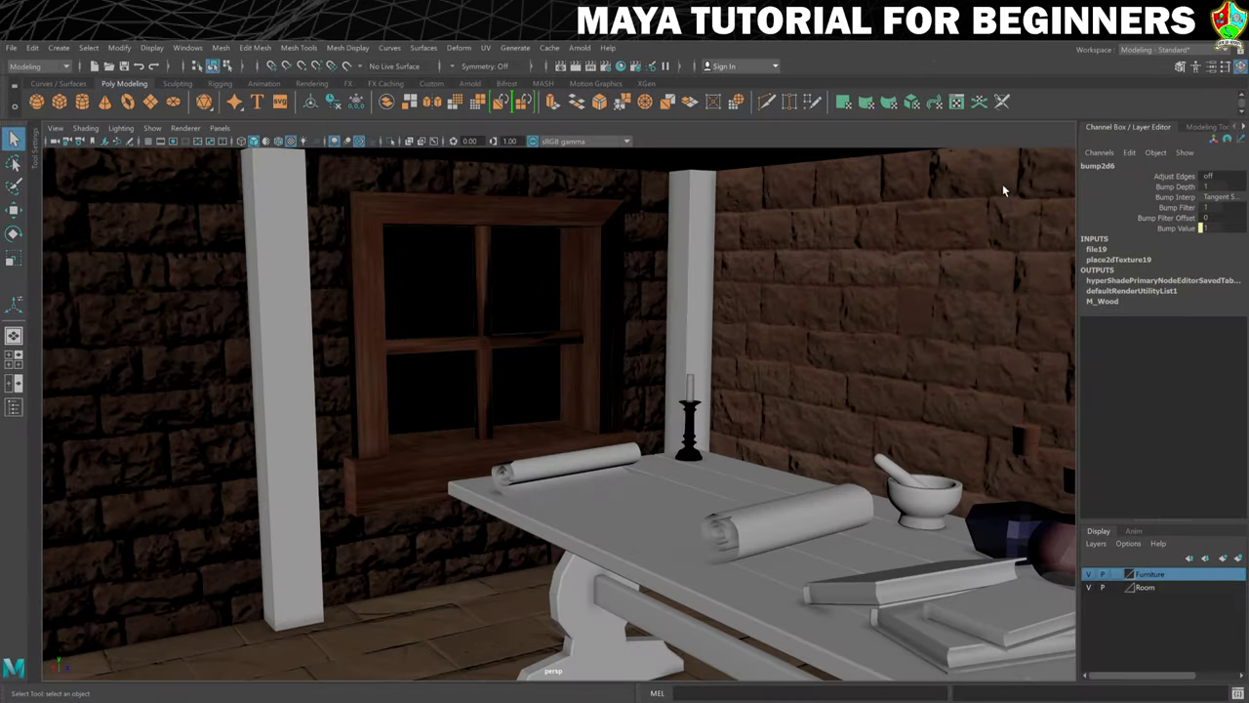
- Apply automatic UV mapping to the windowsill and open its UVs in the UV Editor
{"action": "scroll", "coordinate": [629, 296], "scroll_direction": "up", "scroll_amount": 10}
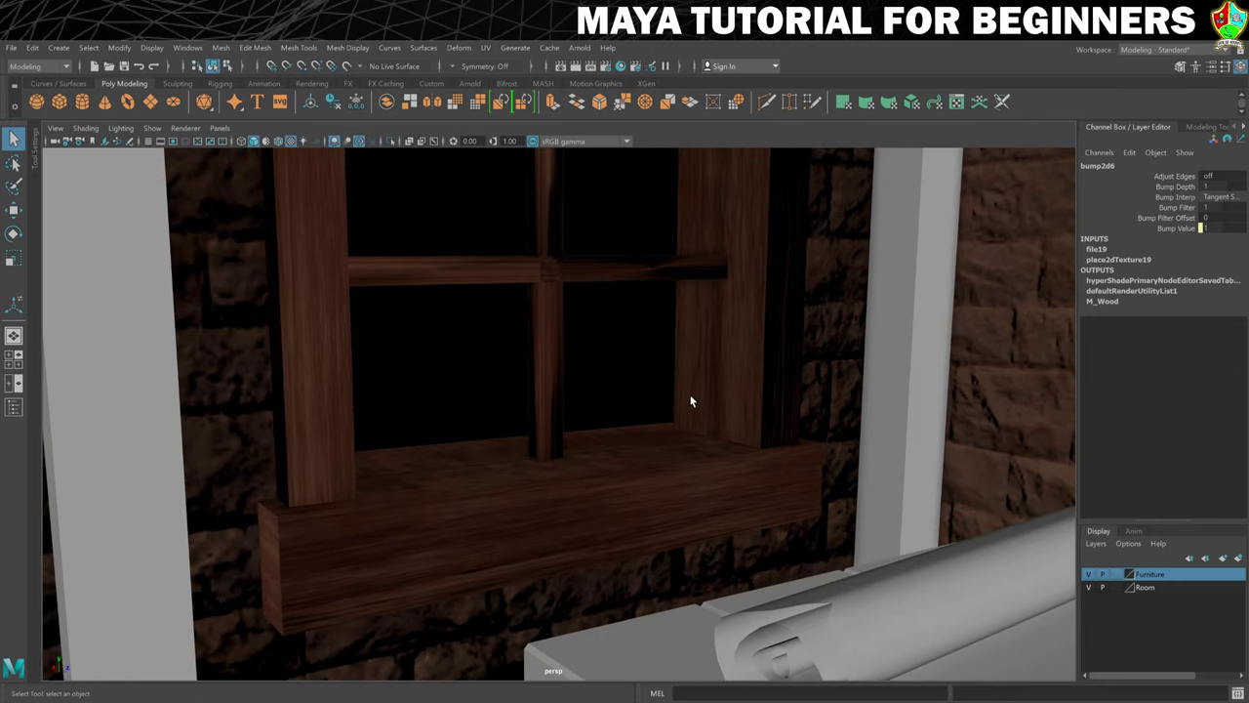
{"action": "left_click_drag", "start_coordinate": [691, 401], "coordinate": [647, 371], "text": "alt"}
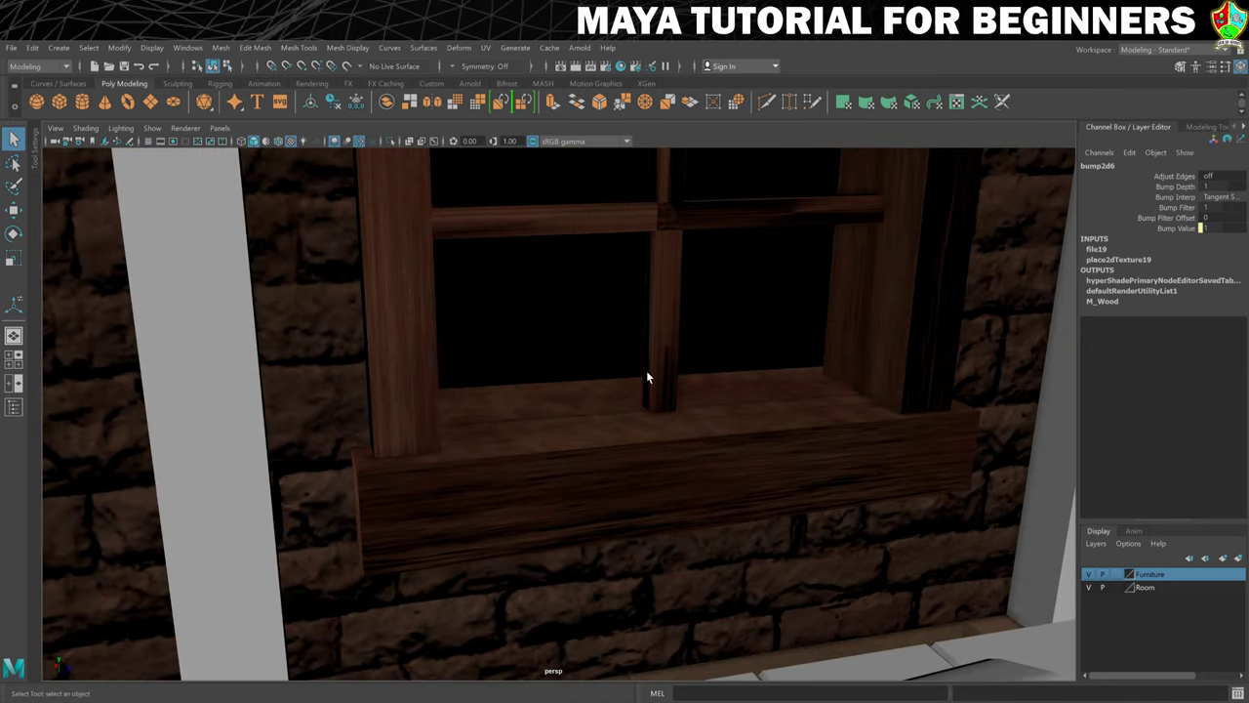
{"action": "right_click_drag", "start_coordinate": [647, 371], "coordinate": [665, 403], "text": "alt"}
{"action": "scroll", "coordinate": [665, 403], "scroll_direction": "up", "scroll_amount": 4}
{"action": "scroll", "coordinate": [582, 429], "scroll_direction": "down", "scroll_amount": 6}
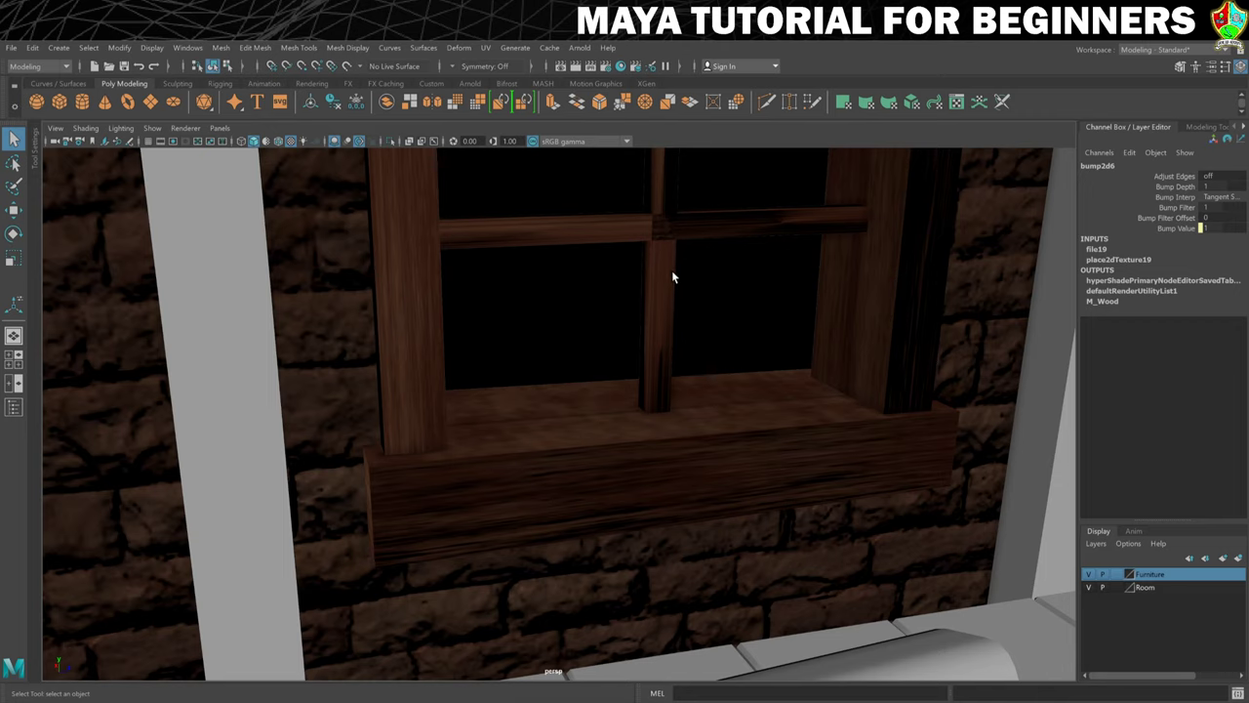
{"action": "scroll", "coordinate": [679, 343], "scroll_direction": "down", "scroll_amount": 4}
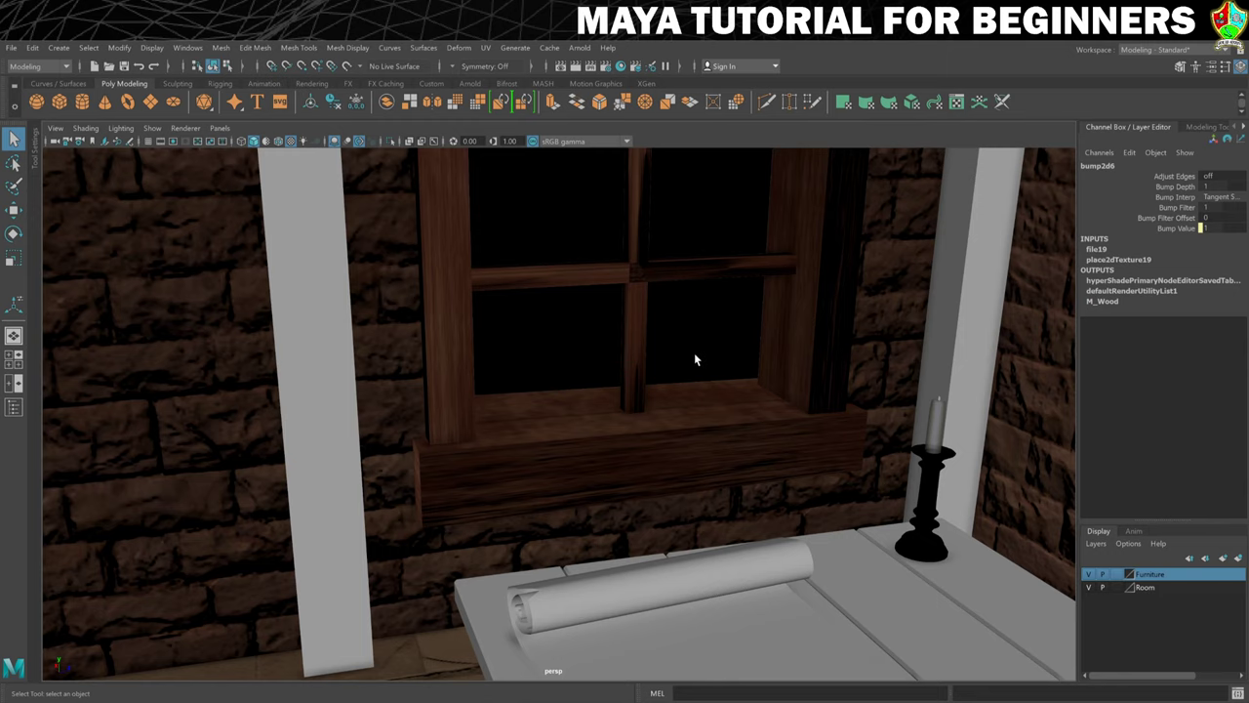
{"action": "left_click", "coordinate": [714, 444]}
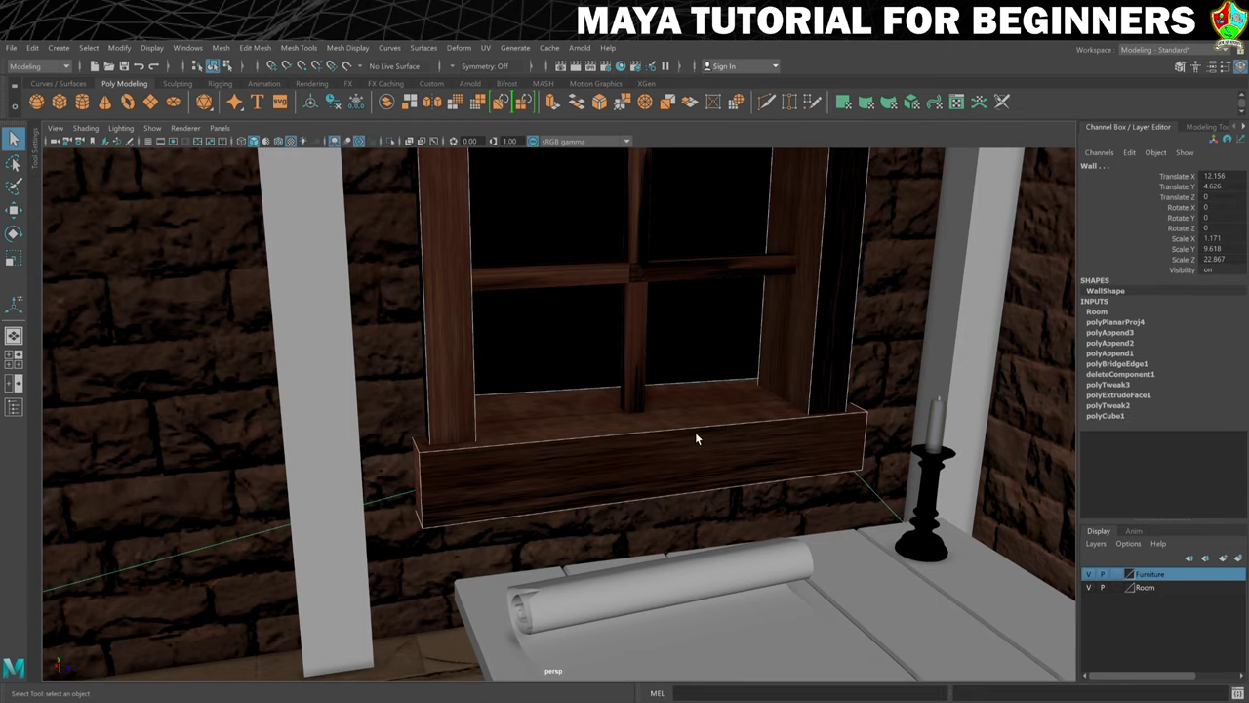
{"action": "left_click", "coordinate": [712, 439]}
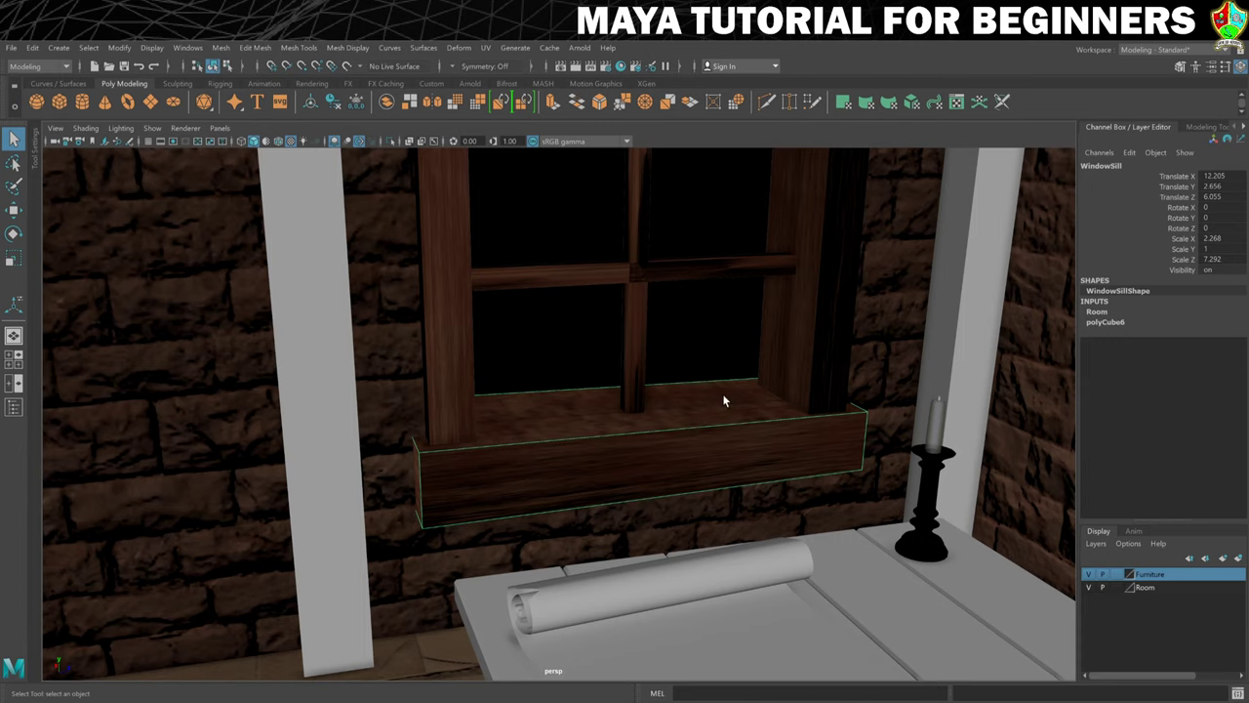
{"action": "left_click", "coordinate": [485, 49]}
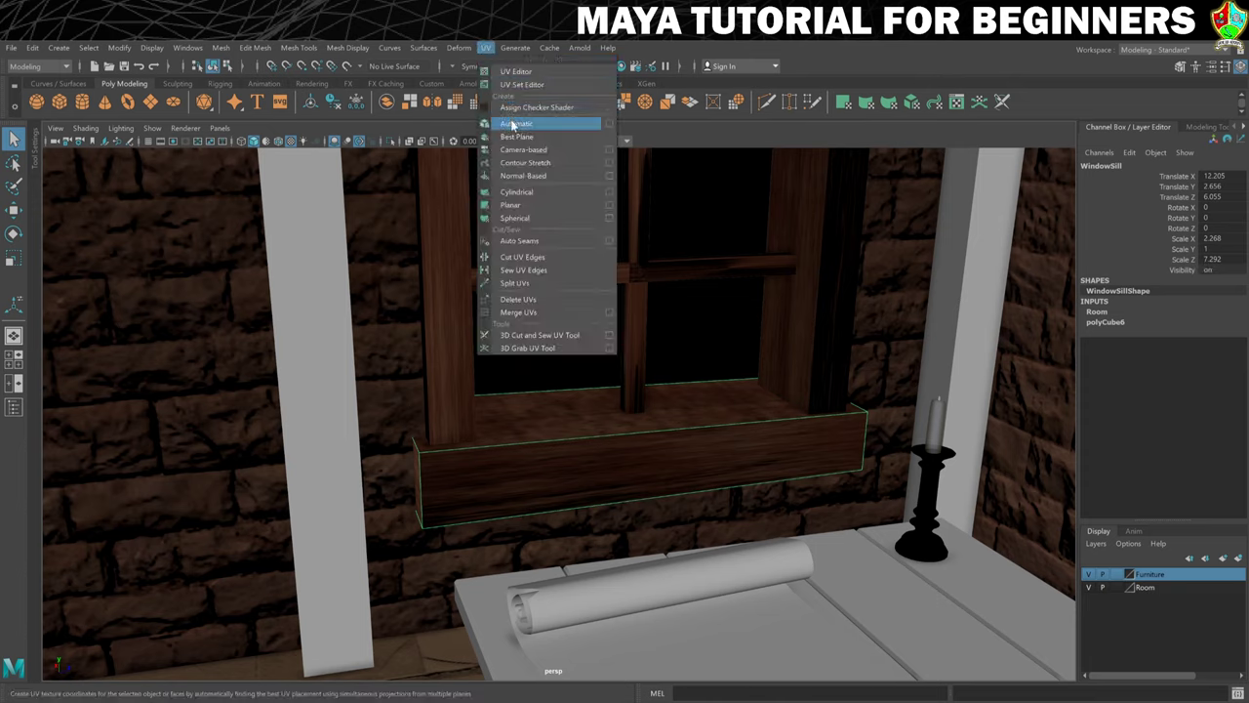
{"action": "left_click", "coordinate": [502, 124]}
{"action": "left_click", "coordinate": [485, 46]}
{"action": "left_click", "coordinate": [517, 72]}
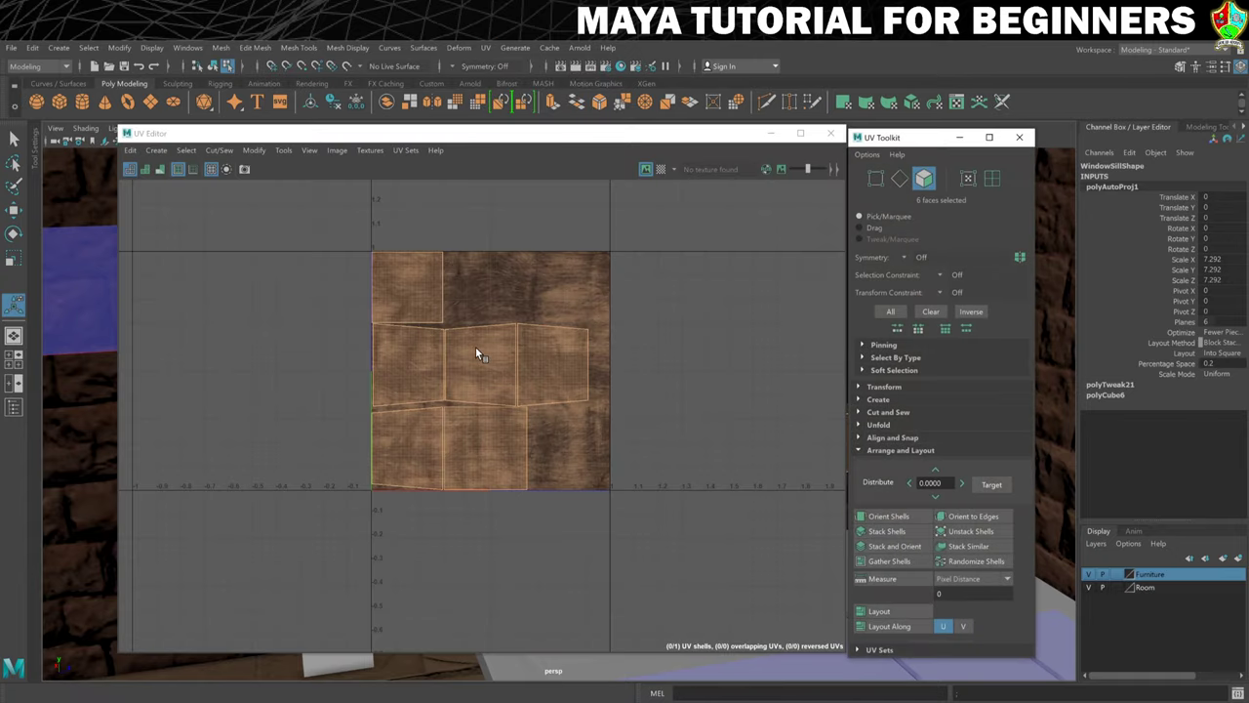
- Close the UV Editor, return to object selection and freeze the transformations of the windowsill
{"action": "left_click", "coordinate": [831, 133]}
{"action": "right_click_drag", "start_coordinate": [725, 368], "coordinate": [771, 349]}
{"action": "key", "text": "q"}
{"action": "left_click", "coordinate": [744, 386]}
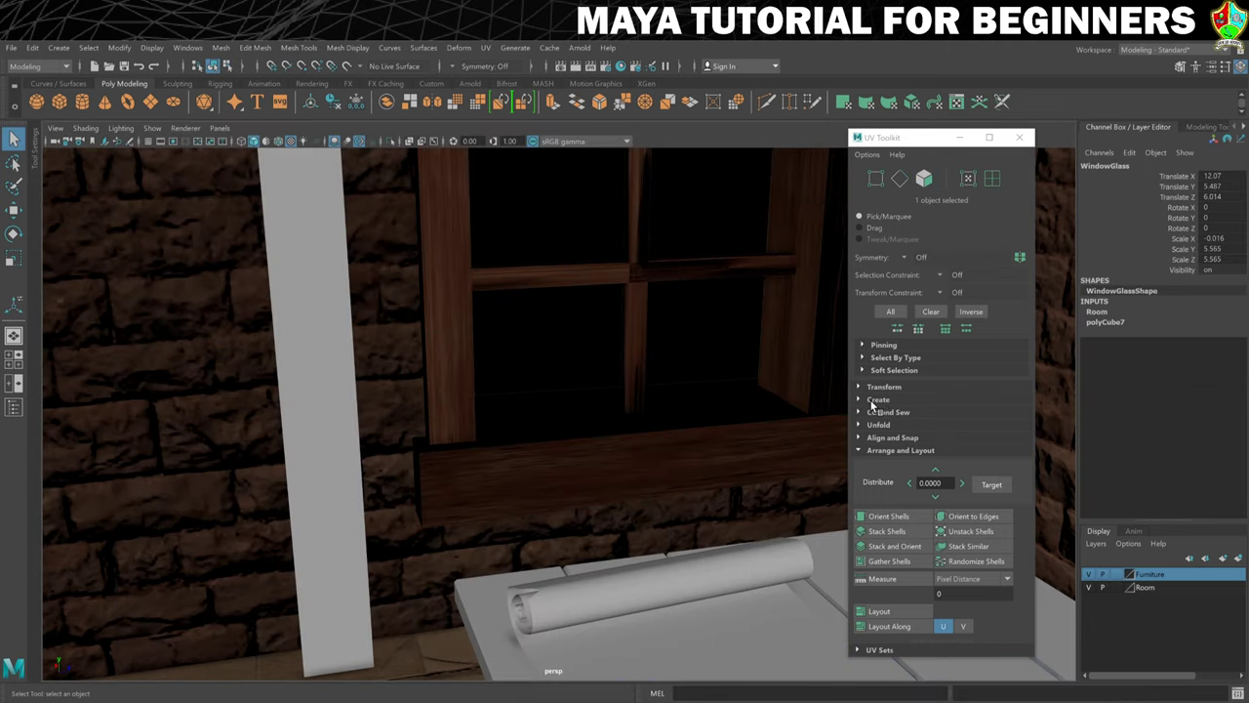
{"action": "left_click", "coordinate": [665, 458]}
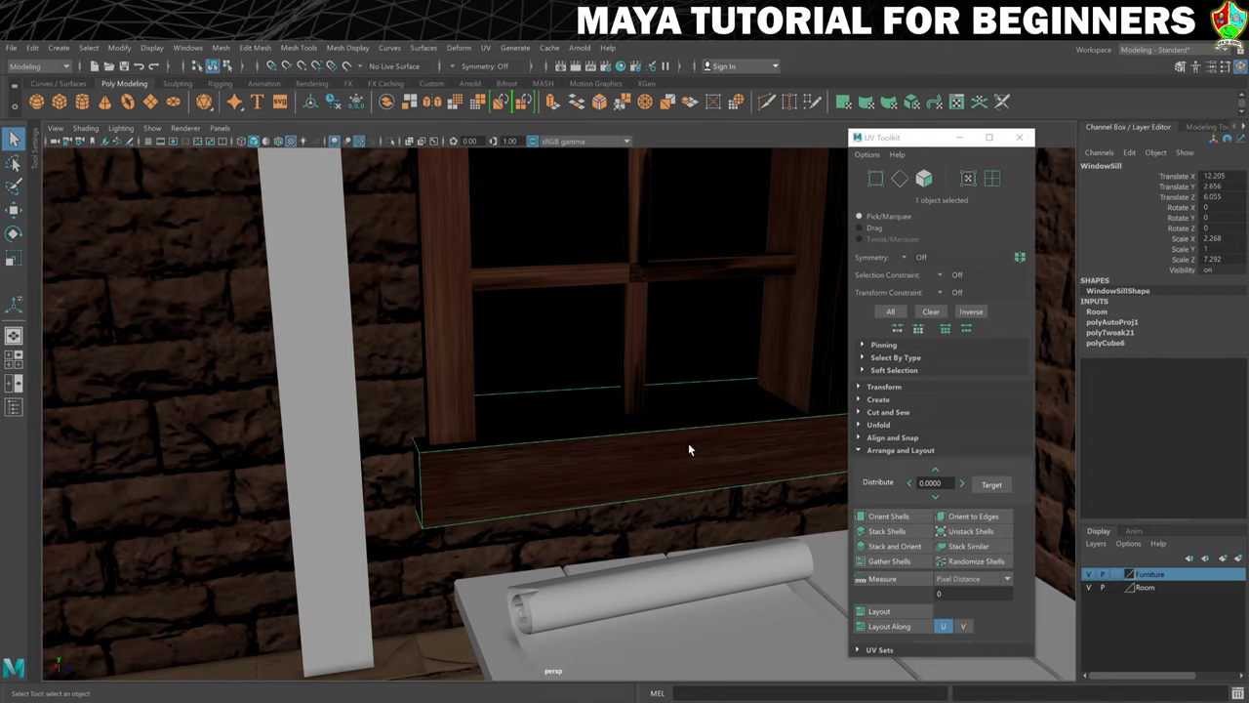
{"action": "left_click", "coordinate": [115, 48]}
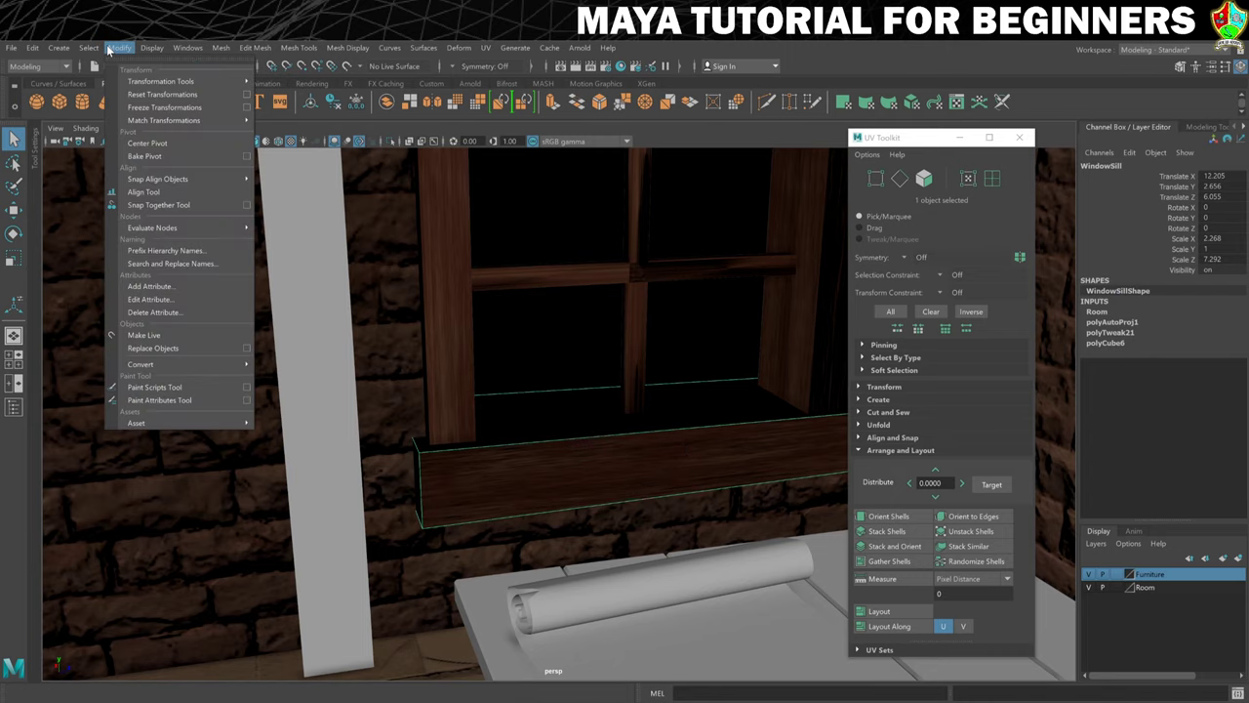
{"action": "left_click", "coordinate": [156, 108]}
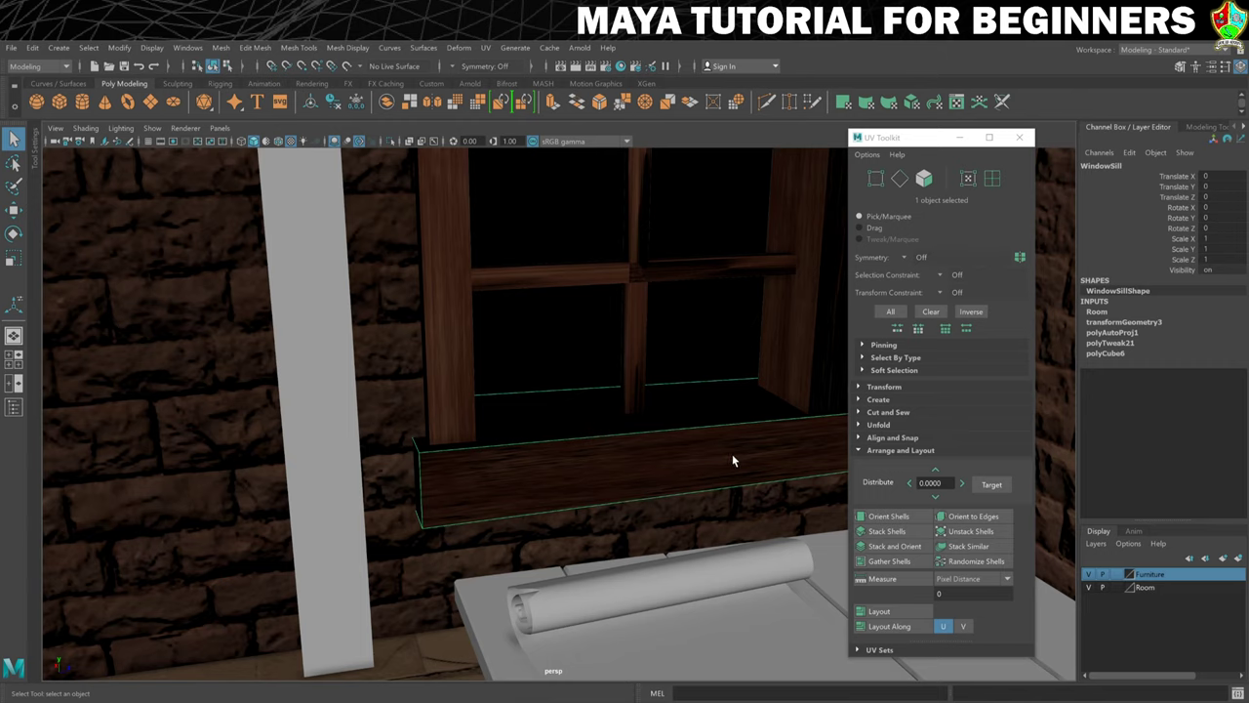
- Reapply automatic UV mapping to the windowsill and return to object mode
{"action": "left_click", "coordinate": [484, 47]}
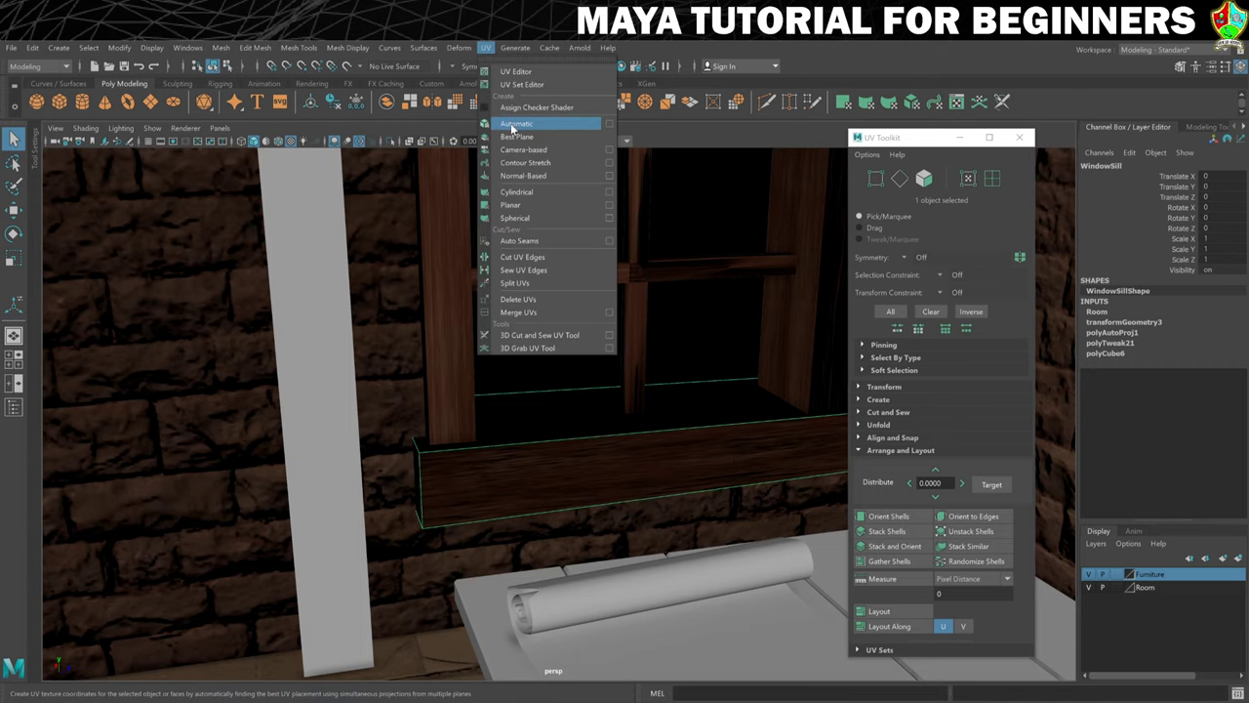
{"action": "left_click", "coordinate": [514, 125]}
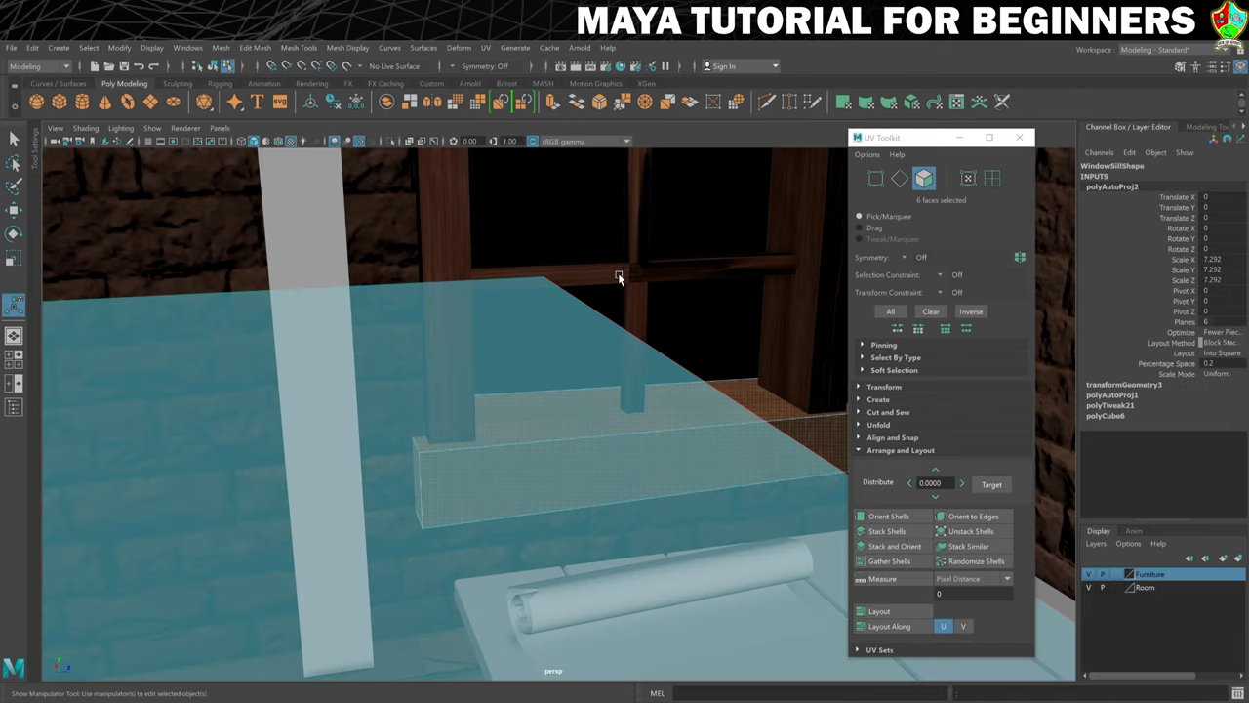
{"action": "right_click", "coordinate": [747, 371]}
{"action": "right_click_drag", "start_coordinate": [743, 381], "coordinate": [781, 349]}
- Check the grain direction on the windowsill and open its new UV layout in the UV Editor
{"action": "scroll", "coordinate": [718, 351], "scroll_direction": "up", "scroll_amount": 5}
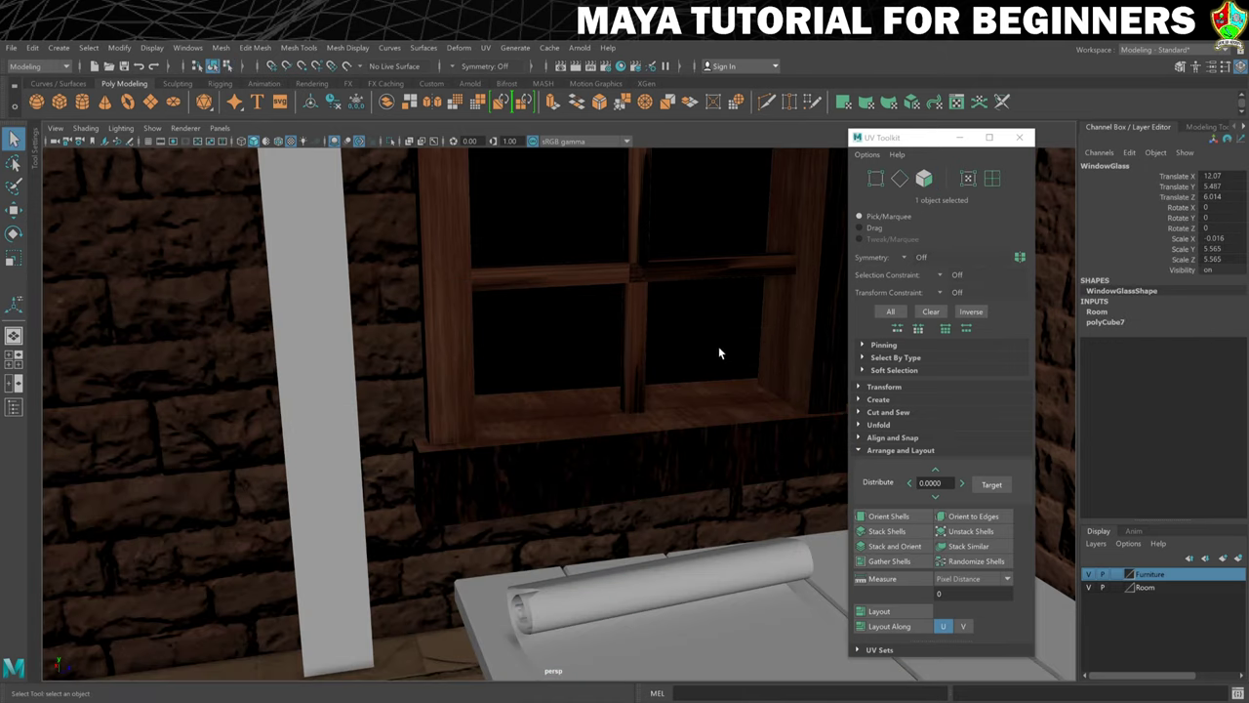
{"action": "middle_click_drag", "start_coordinate": [673, 412], "coordinate": [626, 341], "text": "alt"}
{"action": "left_click_drag", "start_coordinate": [625, 342], "coordinate": [646, 400], "text": "alt"}
{"action": "middle_click_drag", "start_coordinate": [646, 400], "coordinate": [470, 593], "text": "alt"}
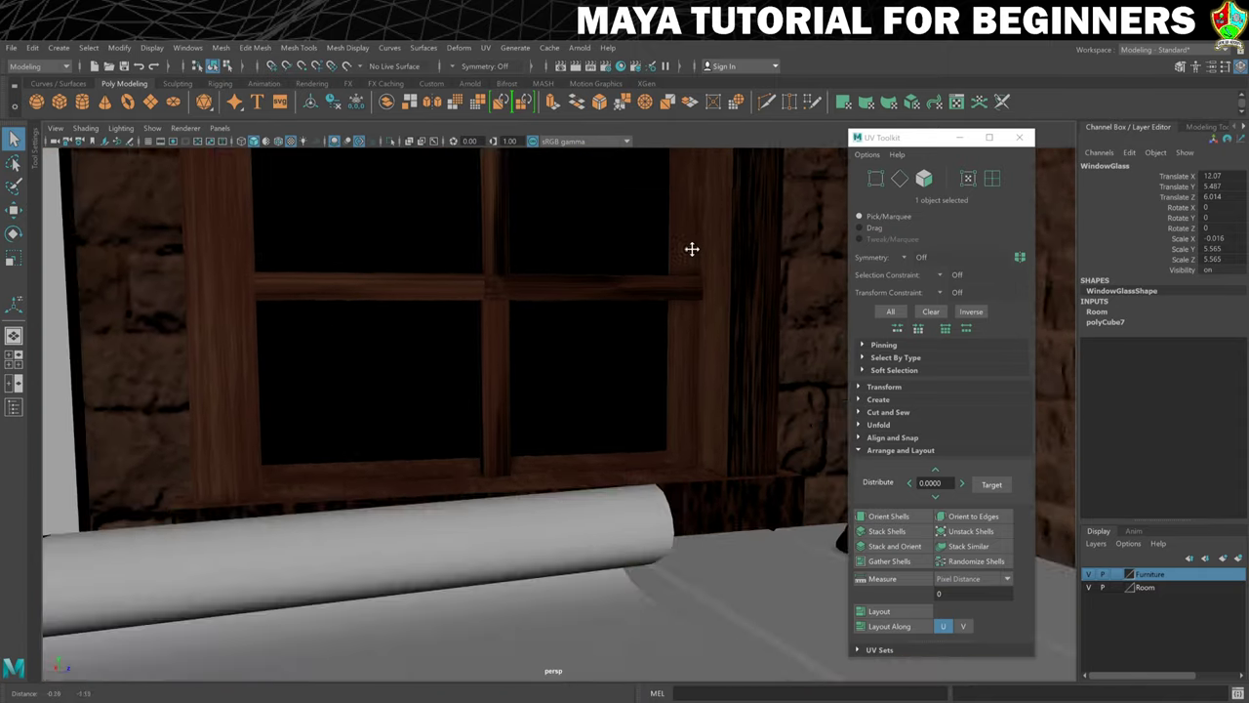
{"action": "scroll", "coordinate": [664, 259], "scroll_direction": "up", "scroll_amount": 3}
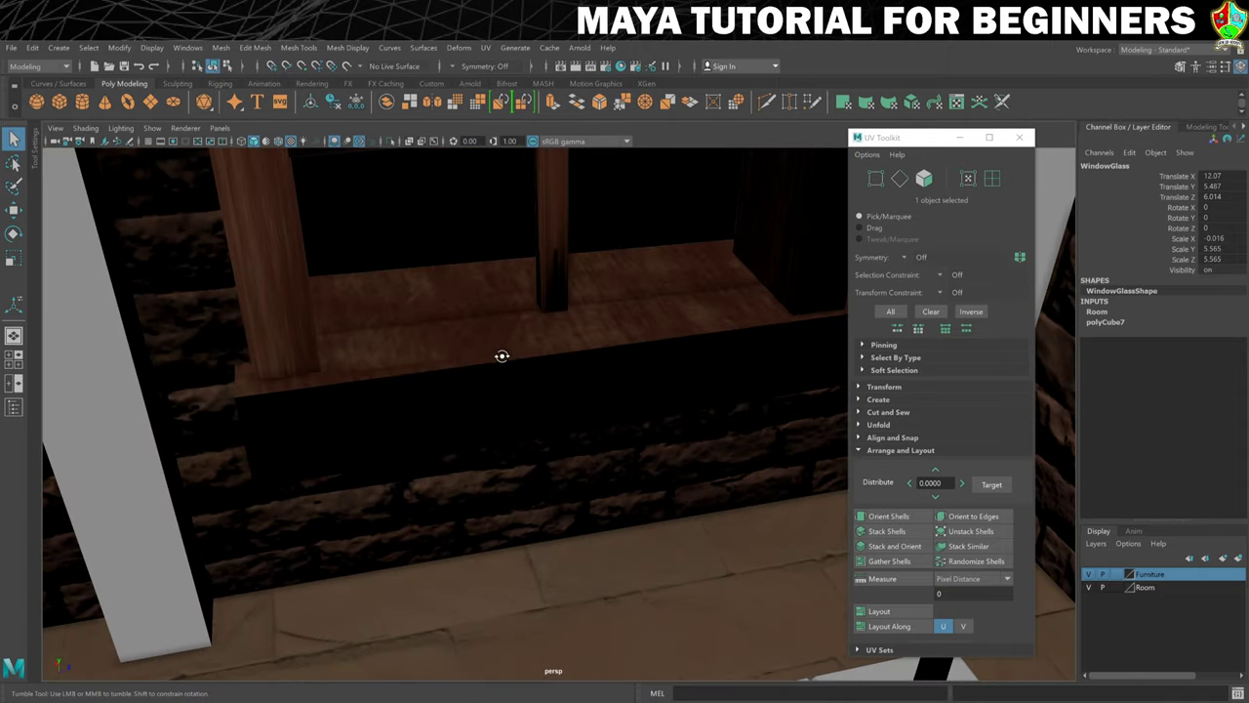
{"action": "left_click_drag", "start_coordinate": [501, 355], "coordinate": [518, 349], "text": "alt"}
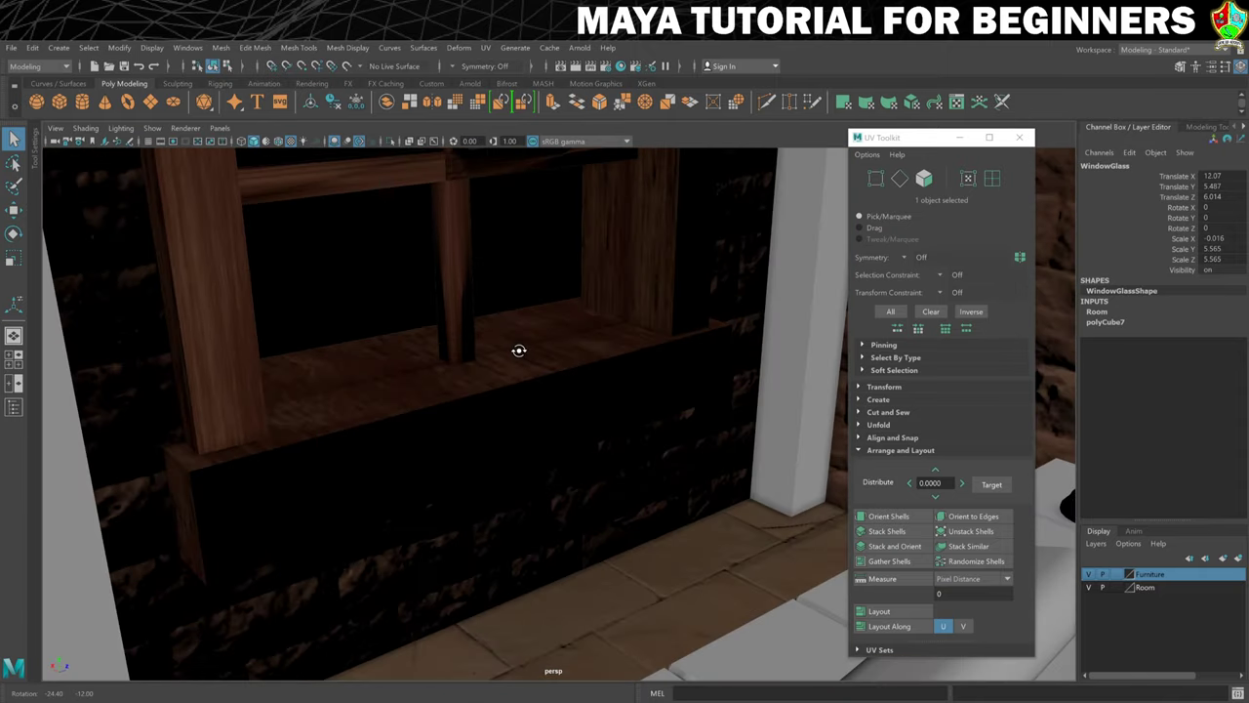
{"action": "left_click", "coordinate": [521, 361]}
{"action": "left_click", "coordinate": [485, 47]}
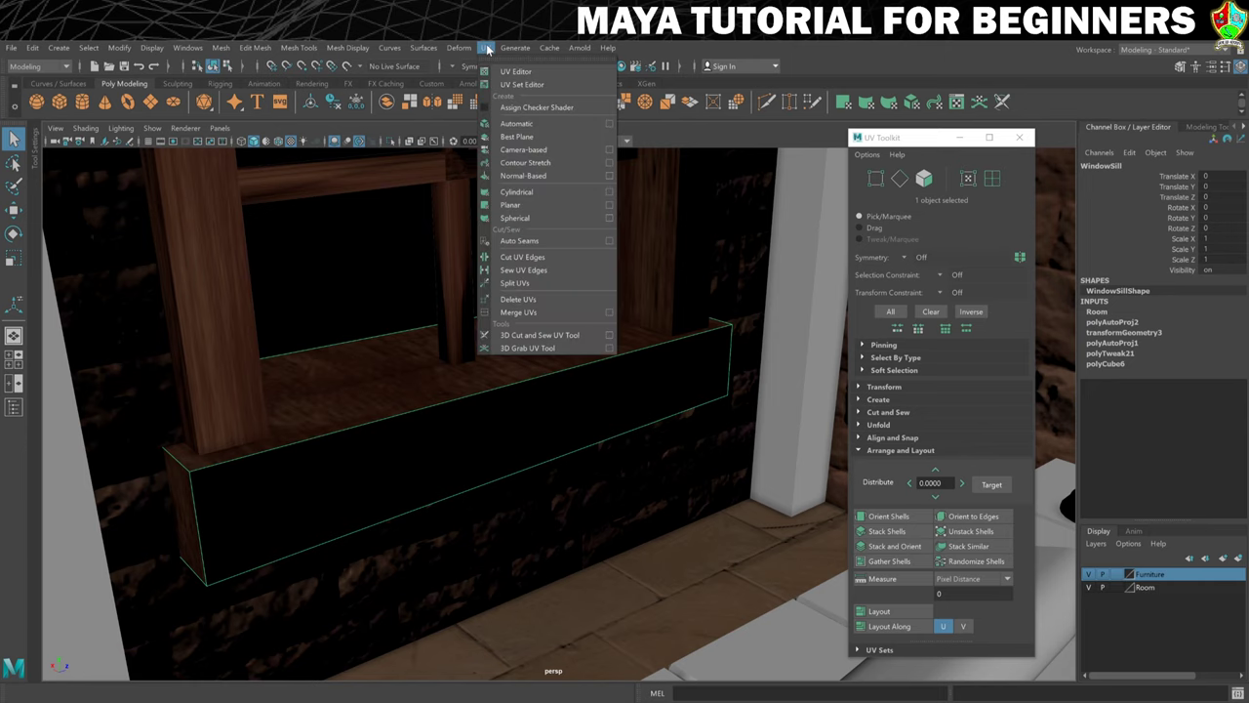
{"action": "left_click", "coordinate": [510, 62]}
{"action": "scroll", "coordinate": [505, 381], "scroll_direction": "up", "scroll_amount": 3}
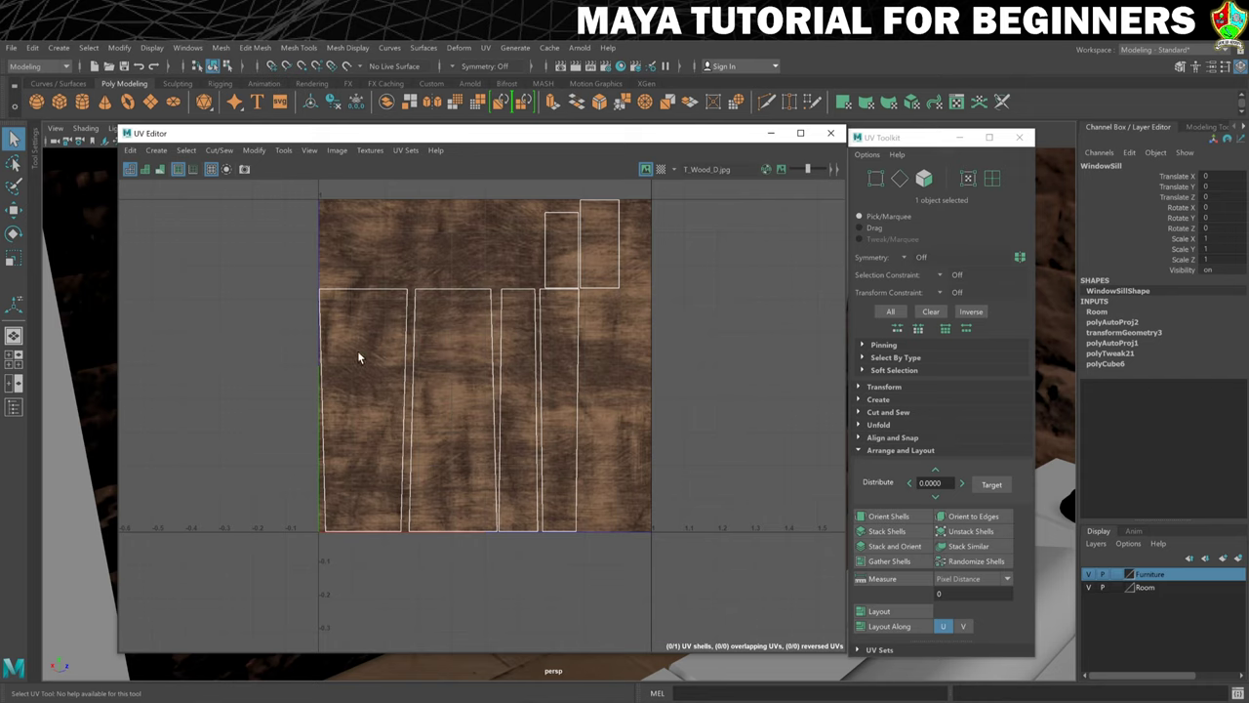
- Select the windowsill's first long UV shell and rotate it freehand about a quarter turn so it lies horizontally
{"action": "right_click_drag", "start_coordinate": [370, 348], "coordinate": [312, 321]}
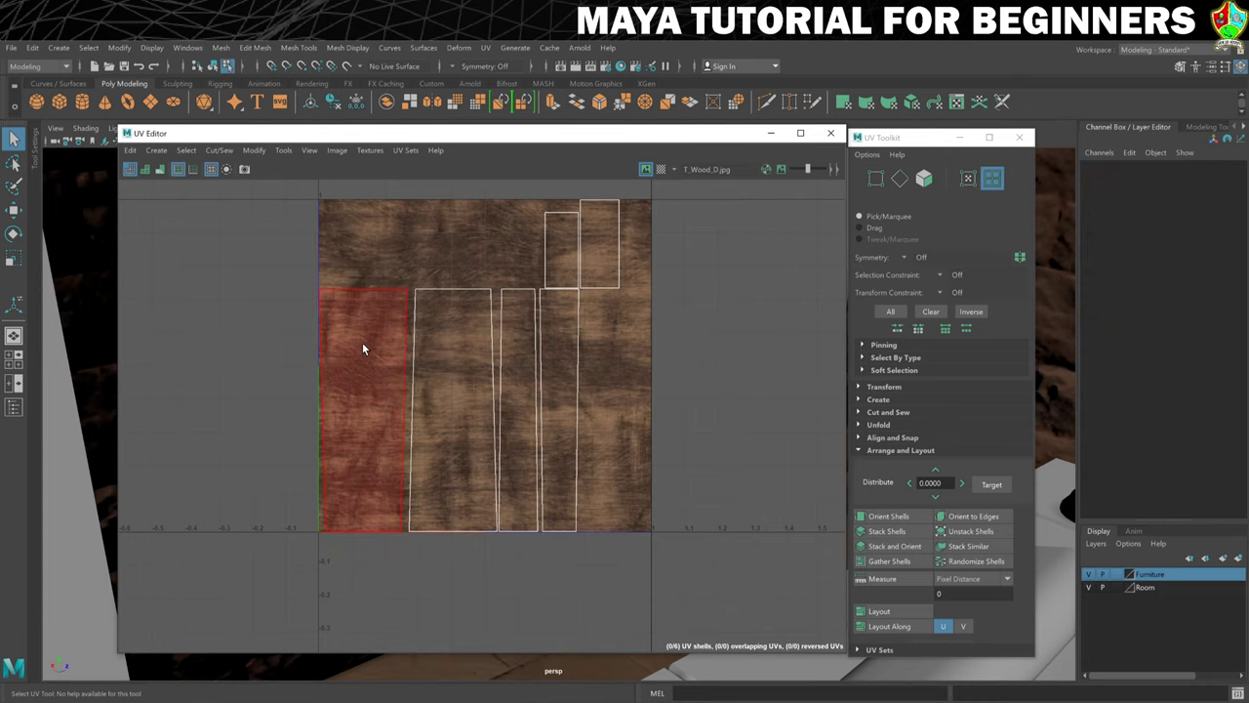
{"action": "left_click", "coordinate": [381, 363]}
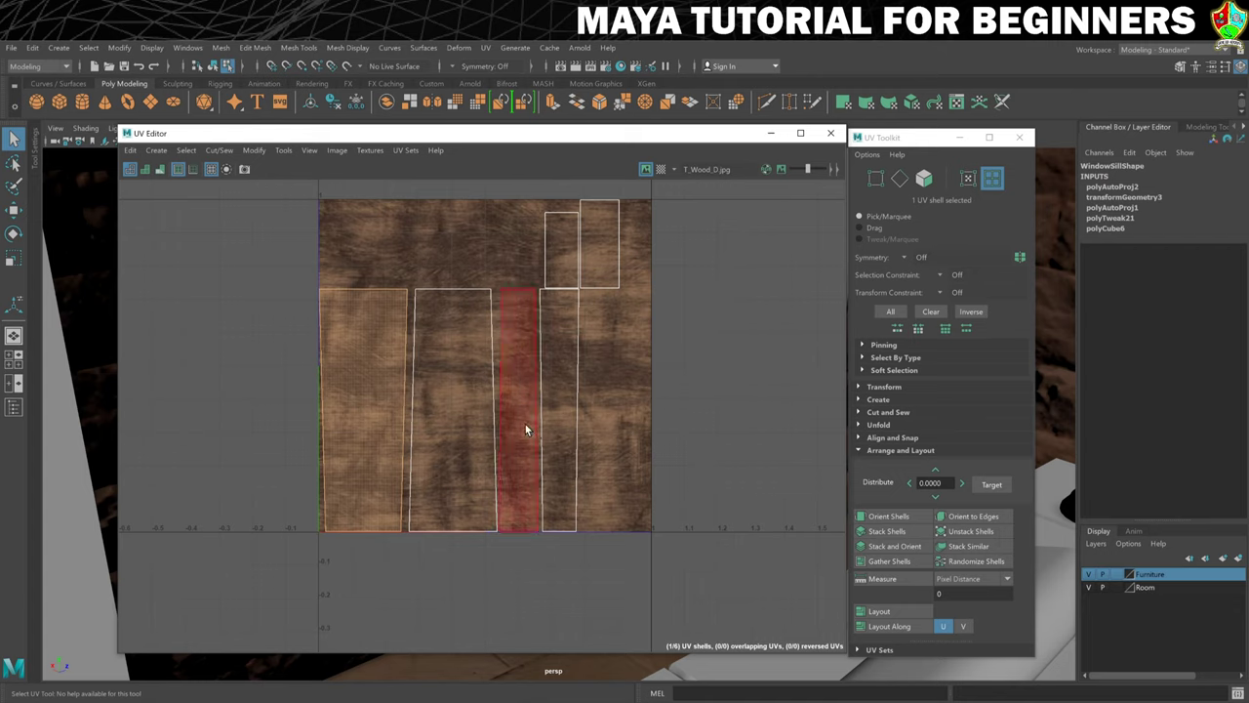
{"action": "key", "text": "e"}
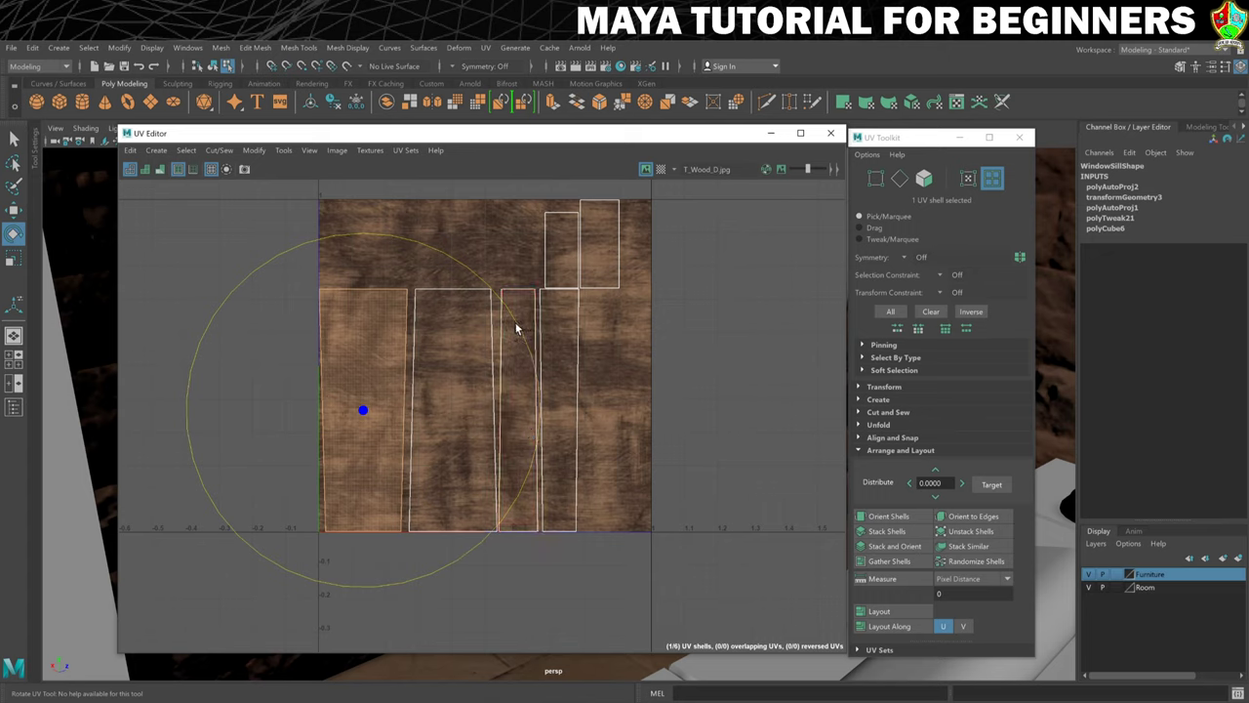
{"action": "left_click_drag", "start_coordinate": [516, 326], "coordinate": [300, 302]}
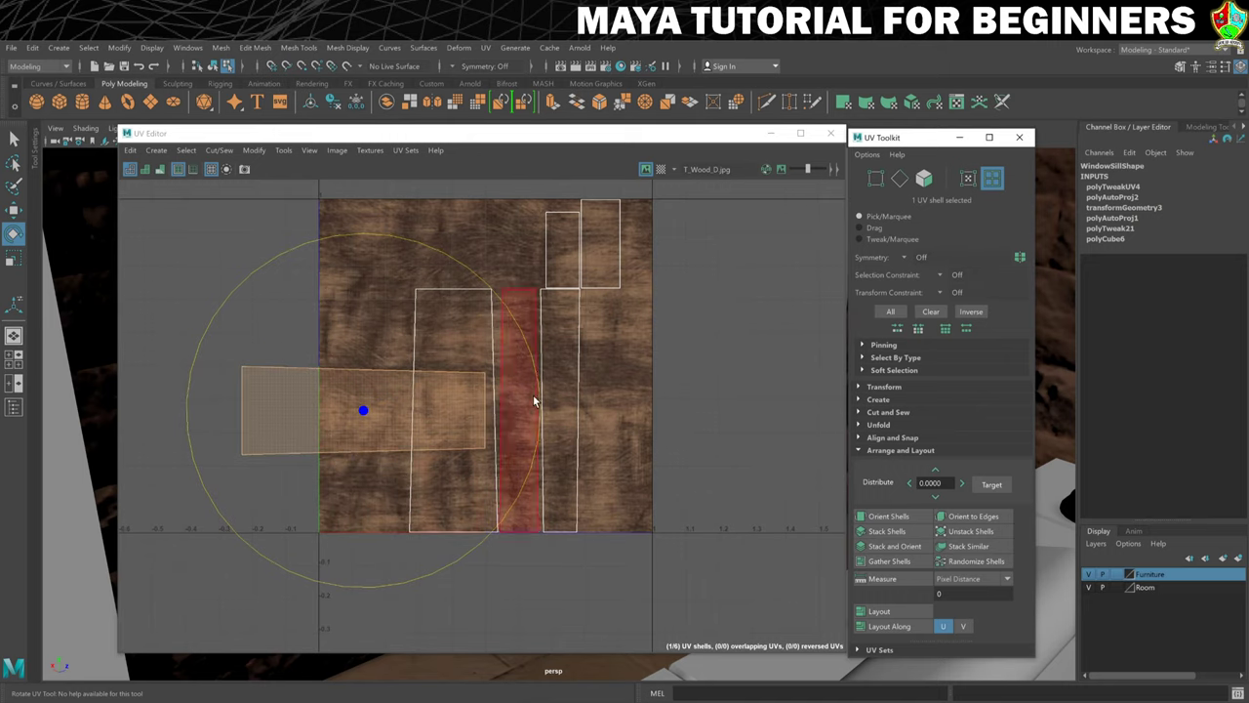
- Rotate each of the other three long windowsill UV shells 90 degrees counterclockwise
{"action": "left_click", "coordinate": [467, 316]}
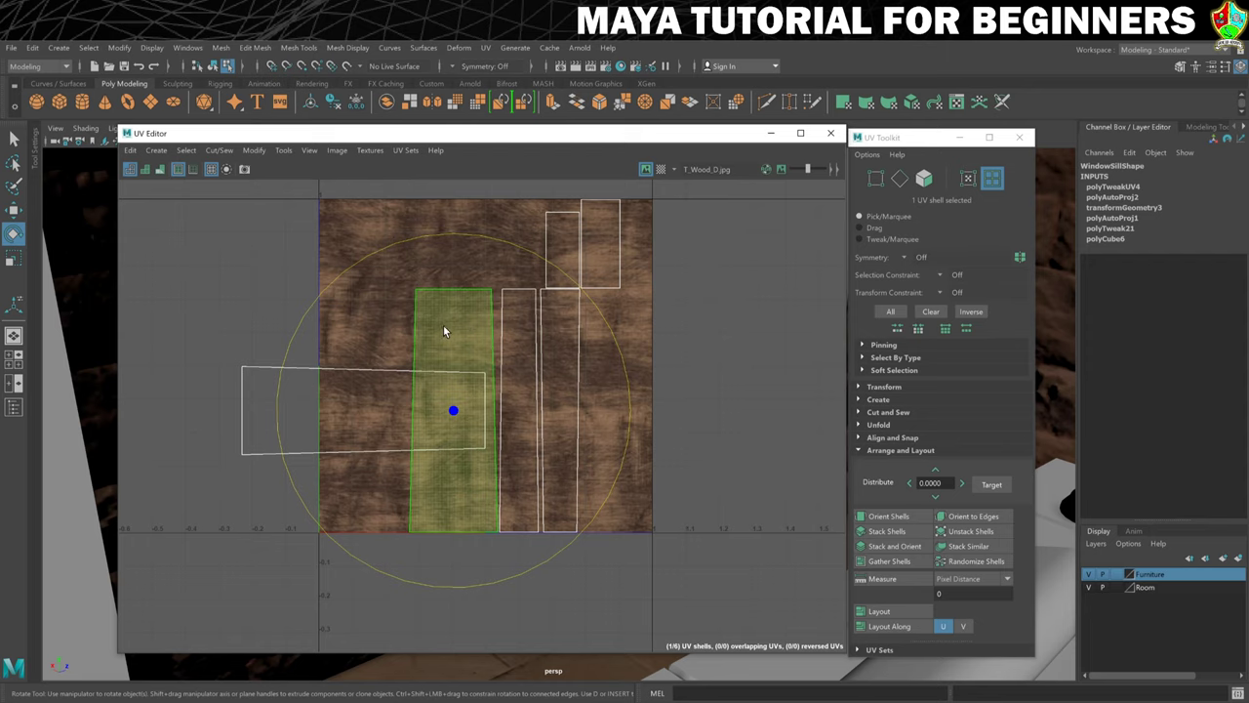
{"action": "left_click", "coordinate": [862, 388]}
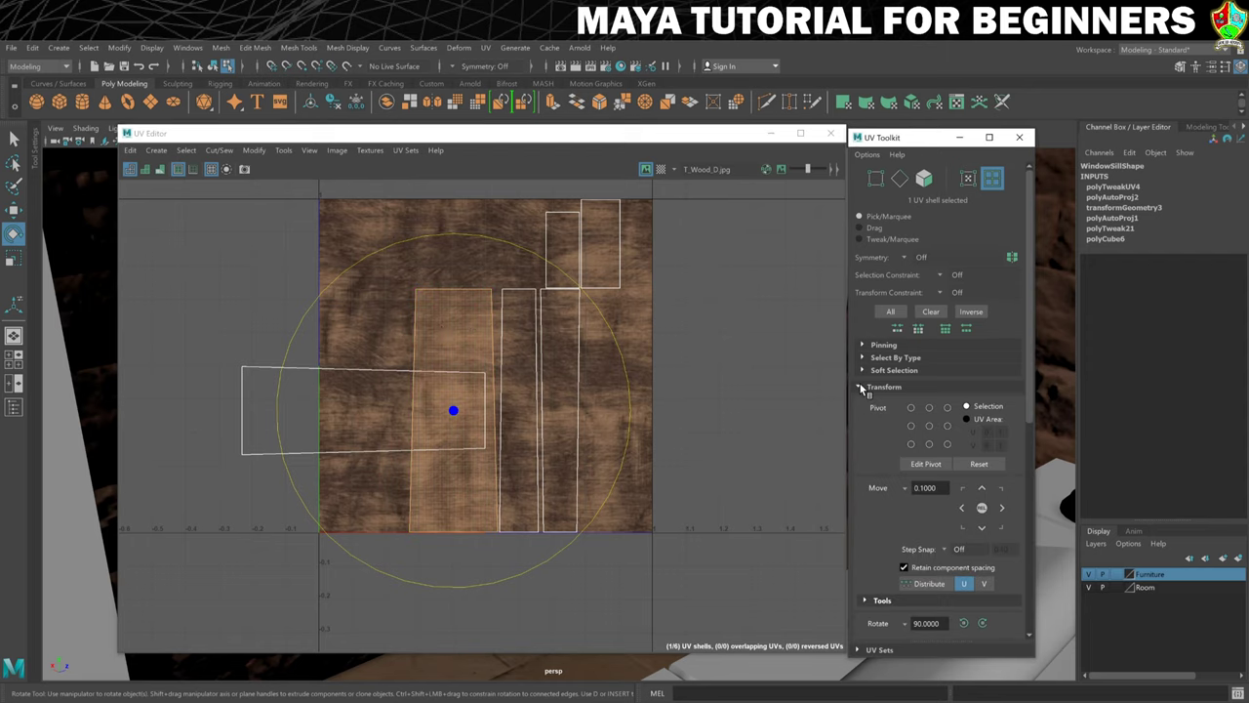
{"action": "scroll", "coordinate": [875, 413], "scroll_direction": "down", "scroll_amount": 5}
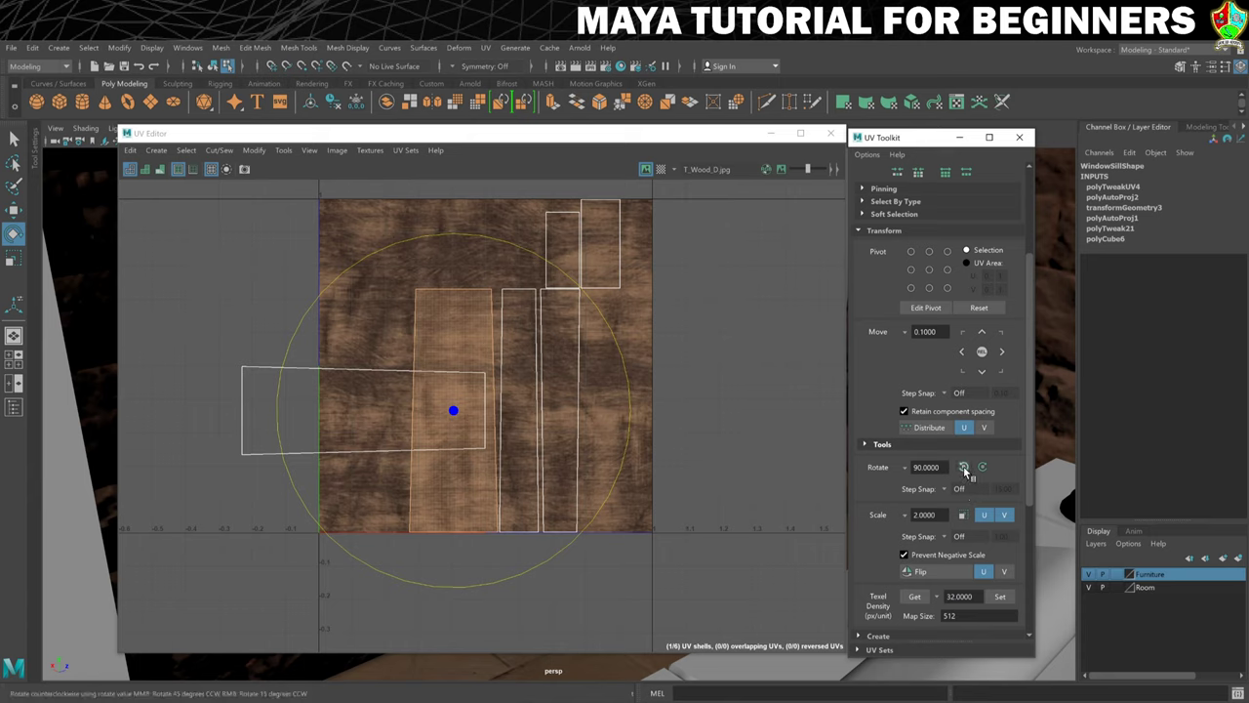
{"action": "left_click", "coordinate": [964, 469]}
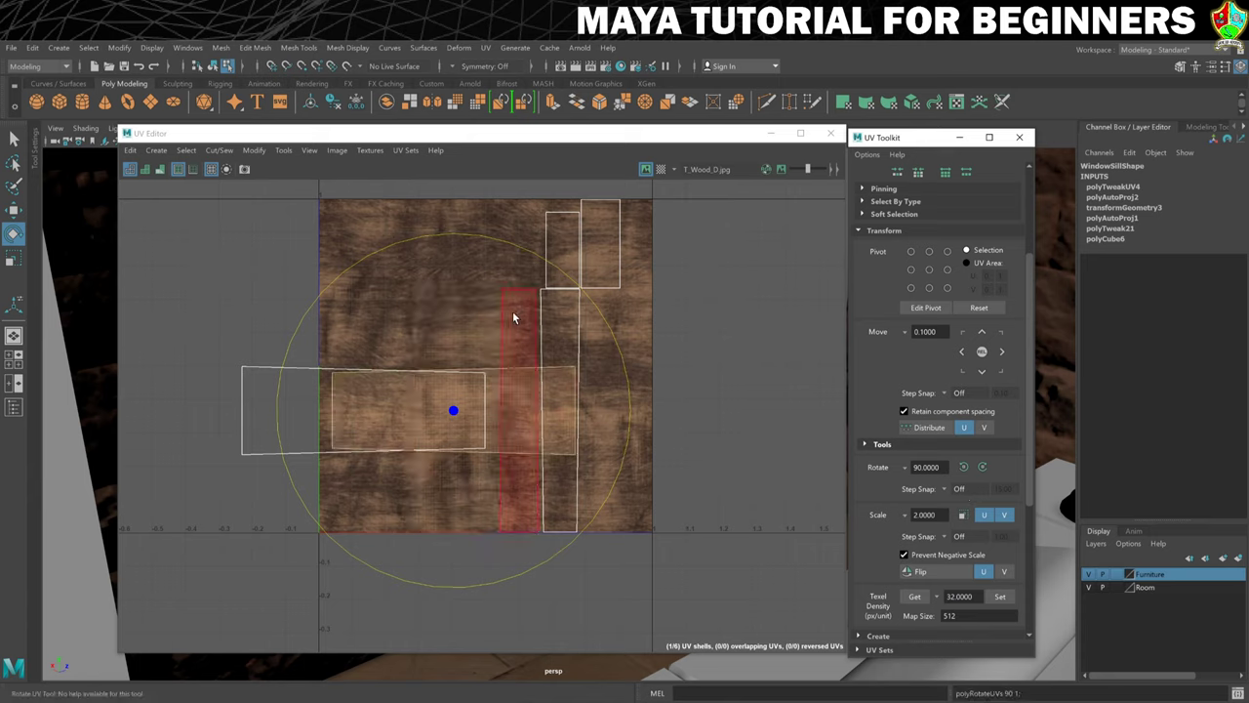
{"action": "left_click", "coordinate": [522, 321]}
{"action": "left_click", "coordinate": [964, 468]}
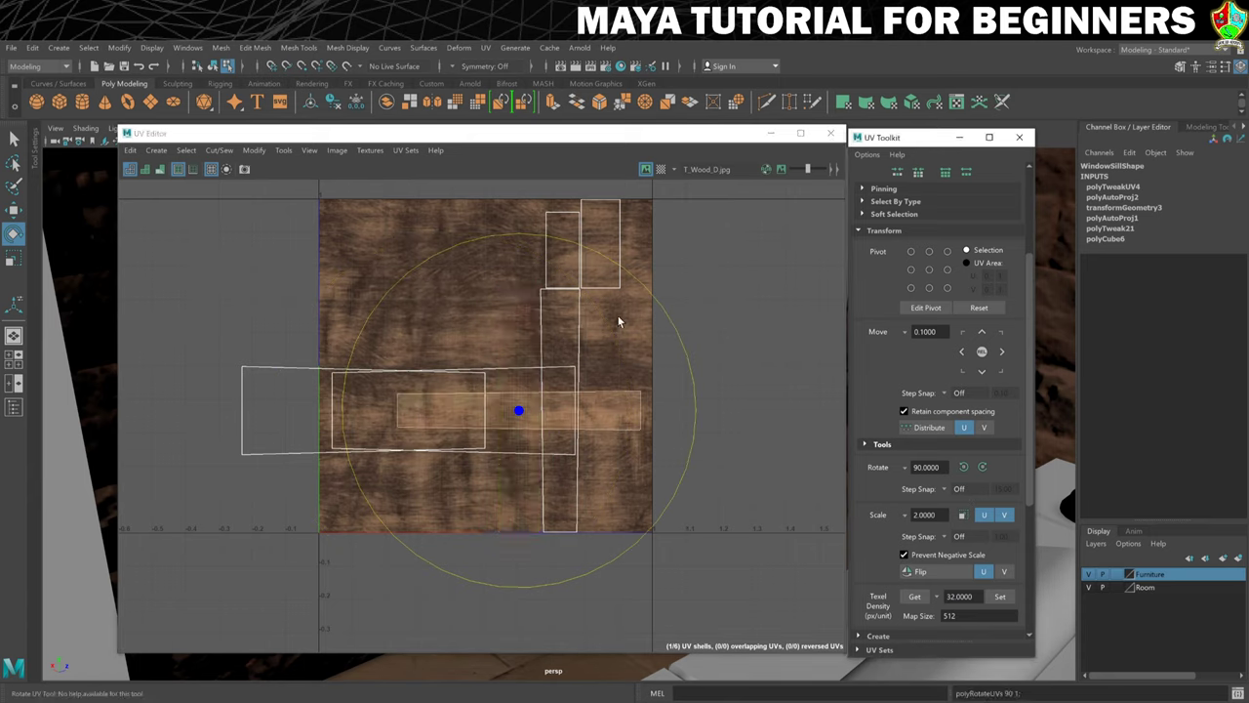
{"action": "left_click", "coordinate": [571, 322]}
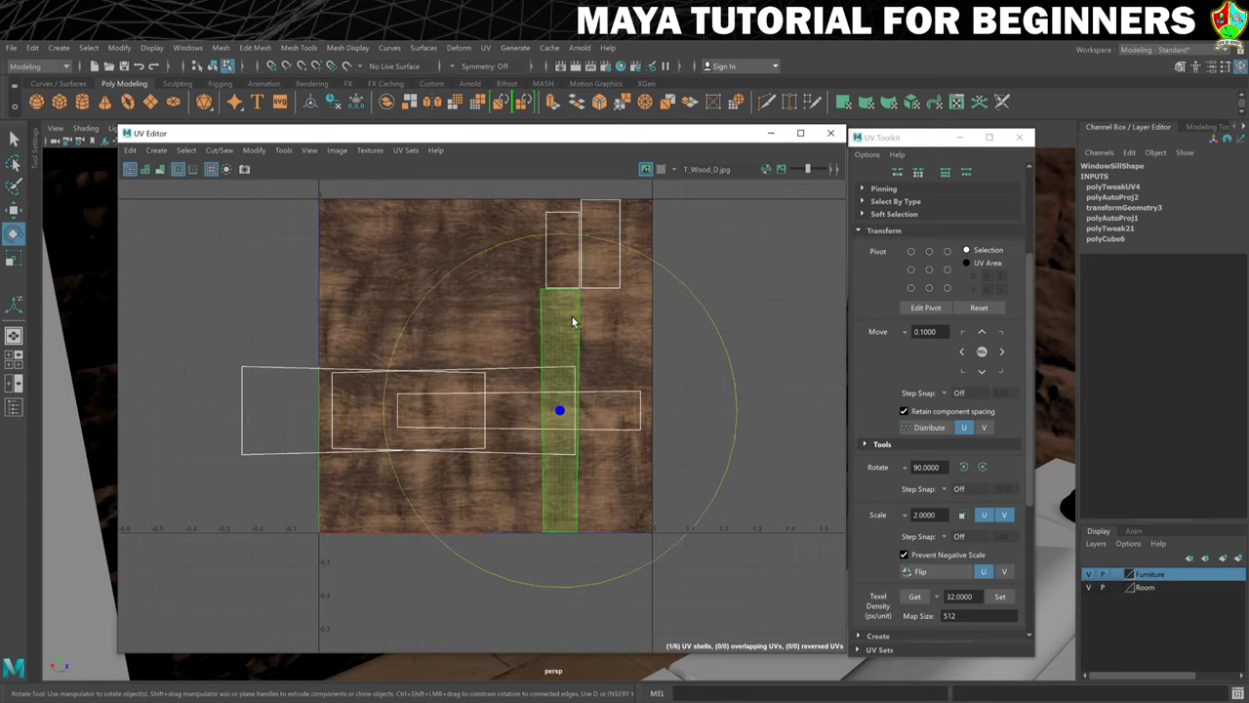
{"action": "left_click", "coordinate": [963, 468]}
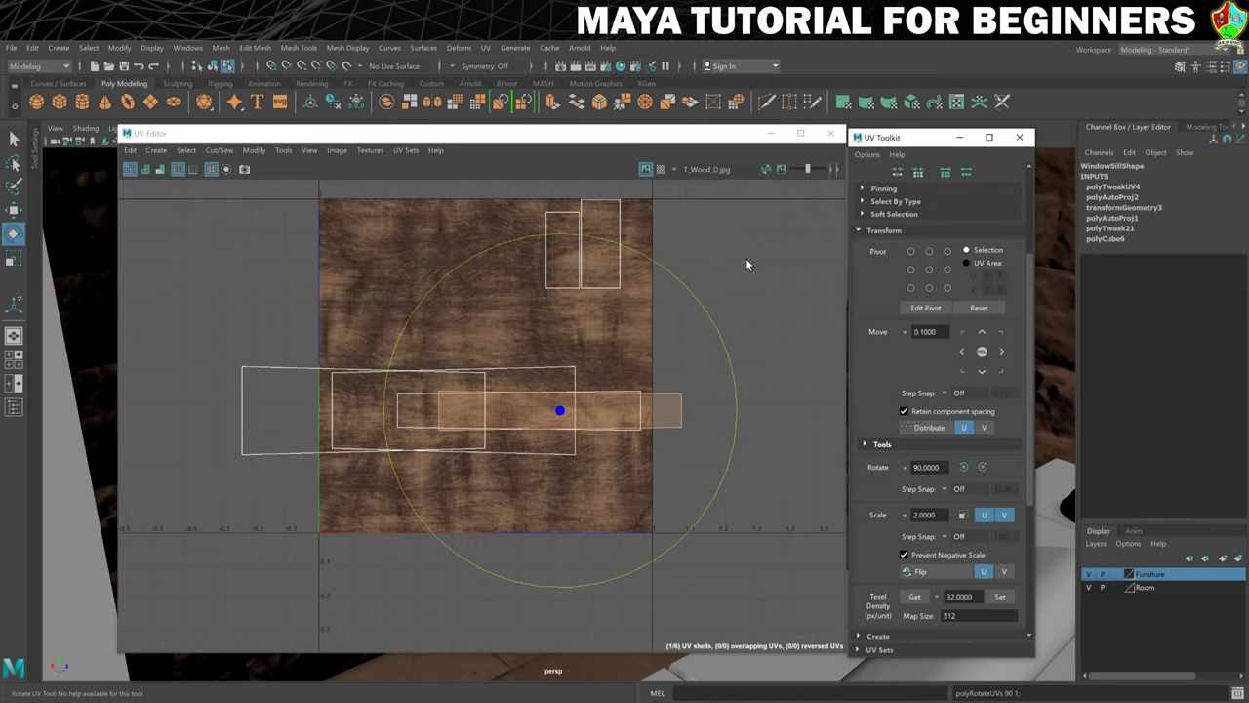
- Minimize the UV Editor, return to object mode and examine the wood grain on the window from several angles
{"action": "left_click", "coordinate": [770, 134]}
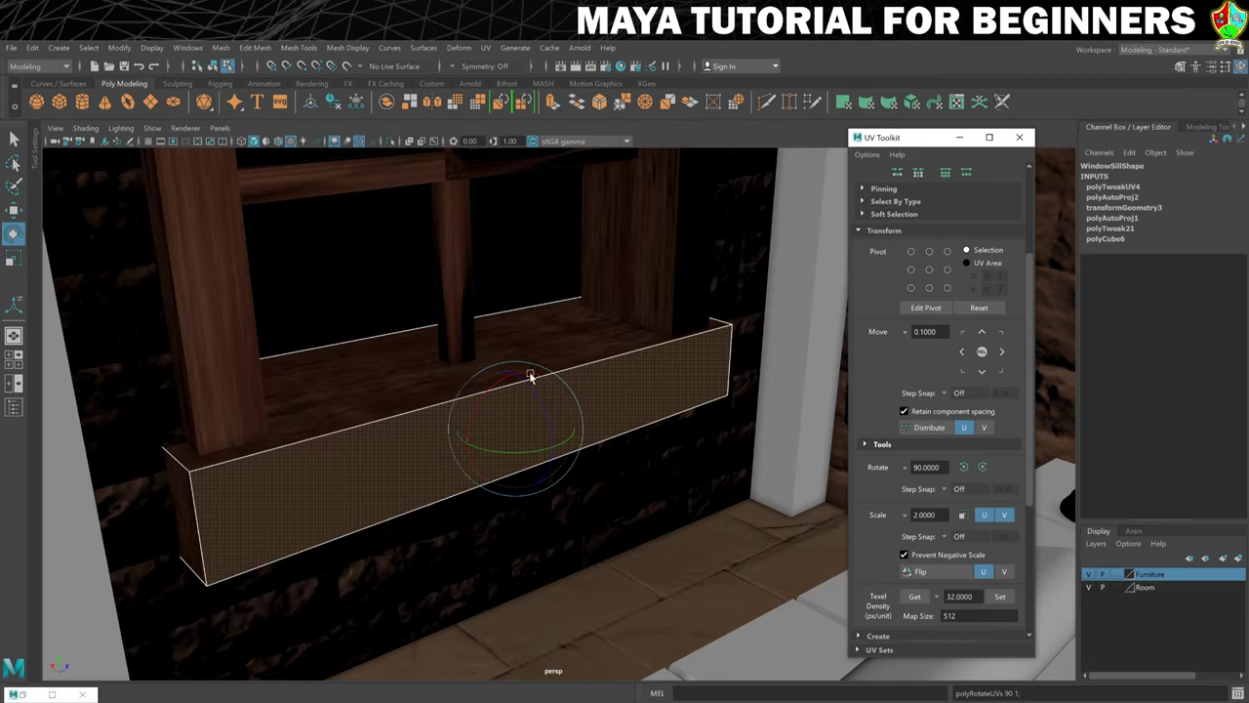
{"action": "right_click_drag", "start_coordinate": [404, 415], "coordinate": [458, 350]}
{"action": "left_click", "coordinate": [414, 356]}
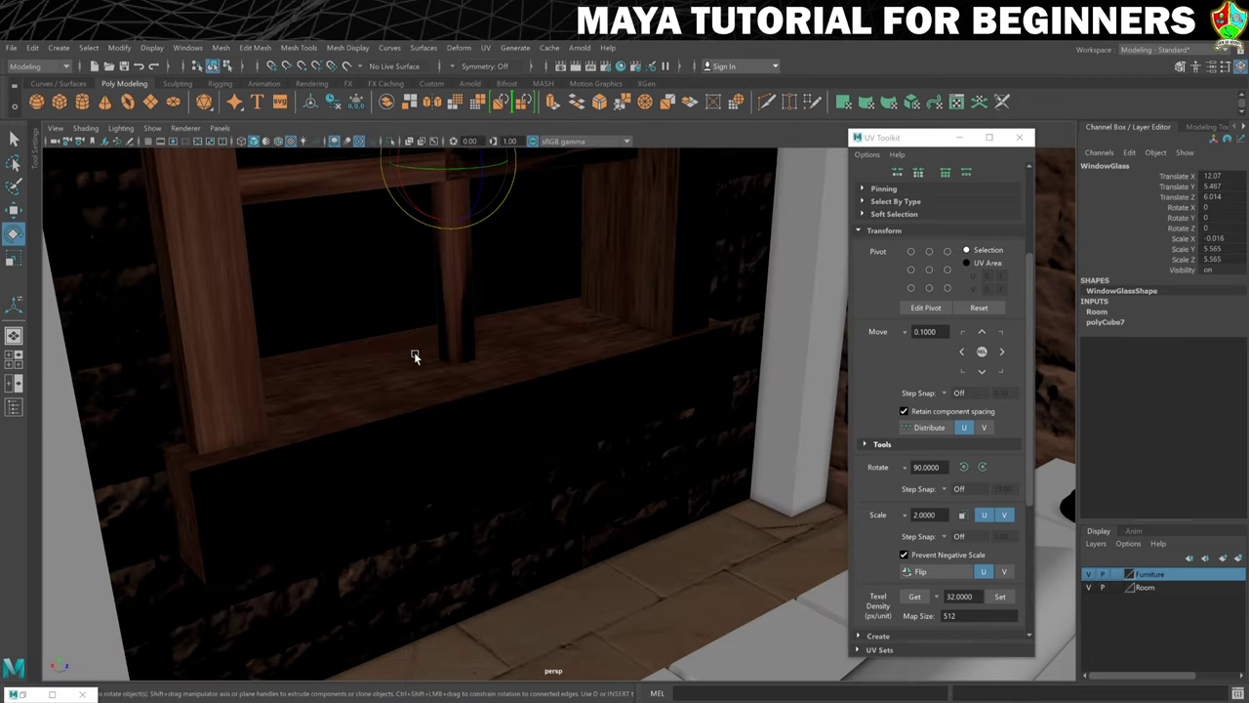
{"action": "left_click_drag", "start_coordinate": [546, 349], "coordinate": [476, 344], "text": "alt"}
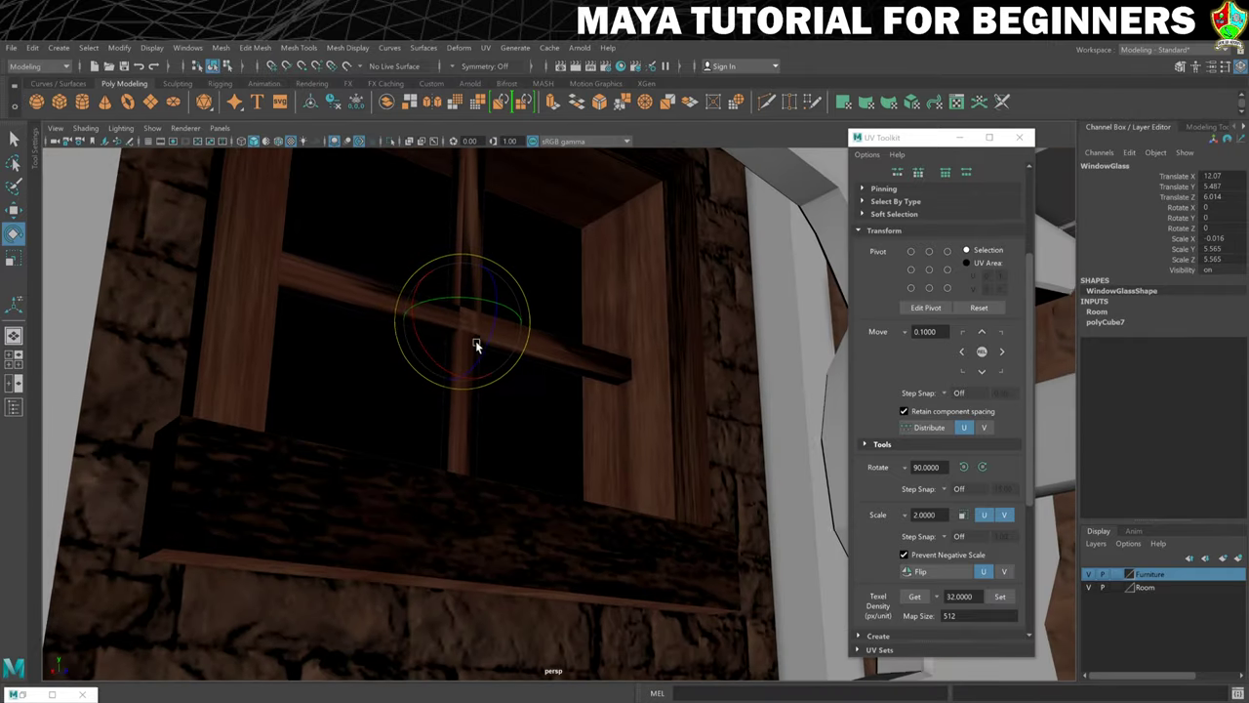
{"action": "right_click_drag", "start_coordinate": [476, 344], "coordinate": [672, 399], "text": "alt"}
{"action": "left_click_drag", "start_coordinate": [672, 399], "coordinate": [628, 412], "text": "alt"}
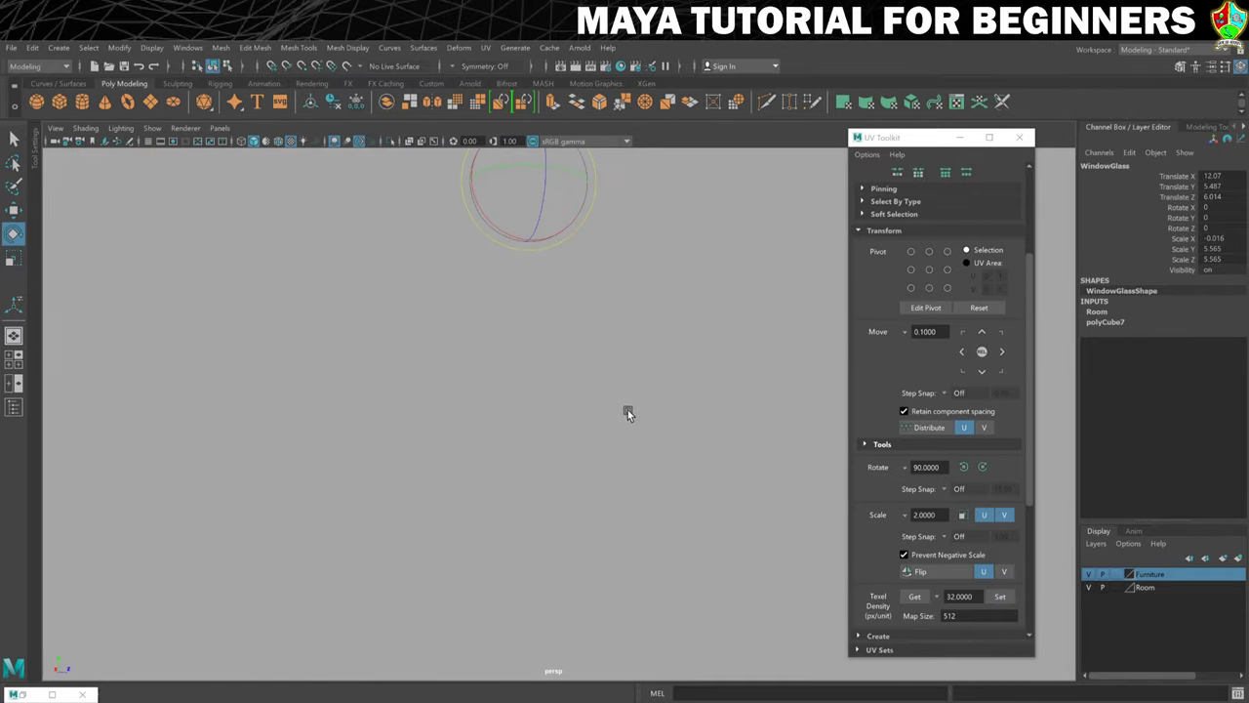
{"action": "right_click_drag", "start_coordinate": [628, 411], "coordinate": [765, 434], "text": "alt"}
{"action": "middle_click_drag", "start_coordinate": [661, 438], "coordinate": [641, 368], "text": "alt"}
{"action": "left_click_drag", "start_coordinate": [641, 368], "coordinate": [547, 341], "text": "alt"}
{"action": "left_click_drag", "start_coordinate": [564, 427], "coordinate": [362, 337], "text": "alt"}
- Freeze the transformations of the window crossbars, apply automatic UV mapping to them and return to object mode
{"action": "left_click", "coordinate": [363, 352]}
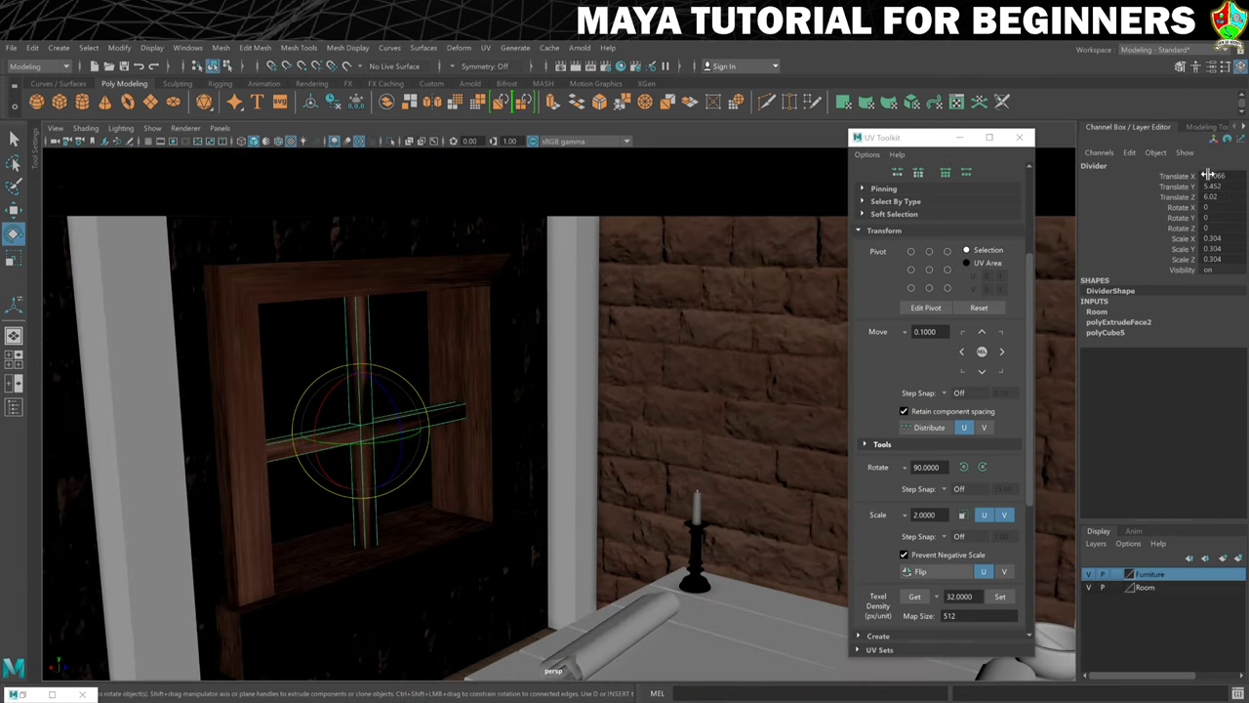
{"action": "left_click", "coordinate": [119, 47]}
{"action": "left_click", "coordinate": [156, 109]}
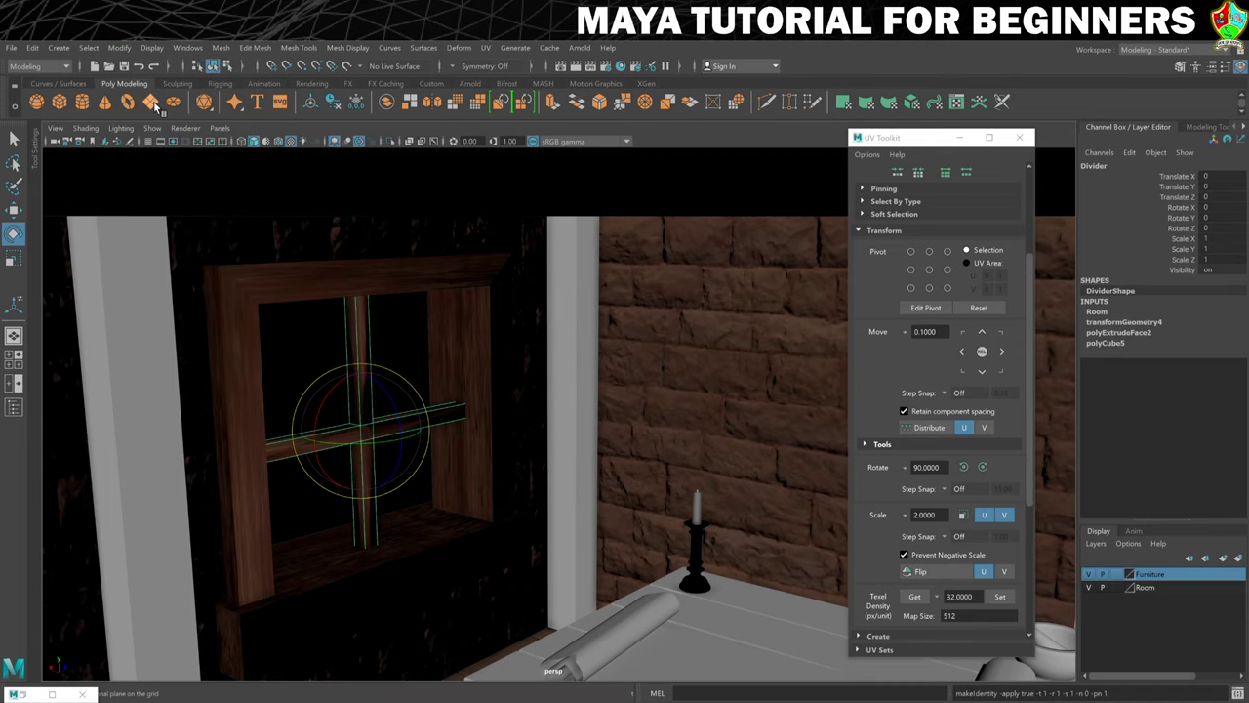
{"action": "left_click", "coordinate": [483, 49]}
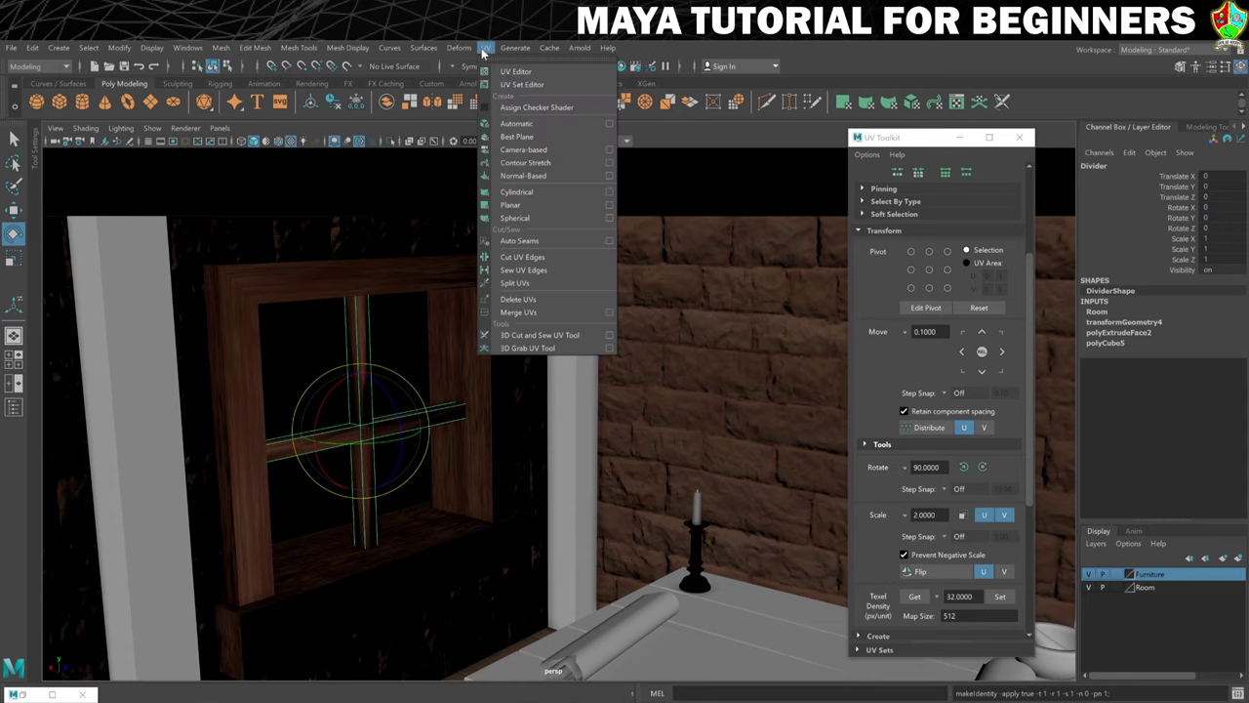
{"action": "left_click", "coordinate": [517, 123]}
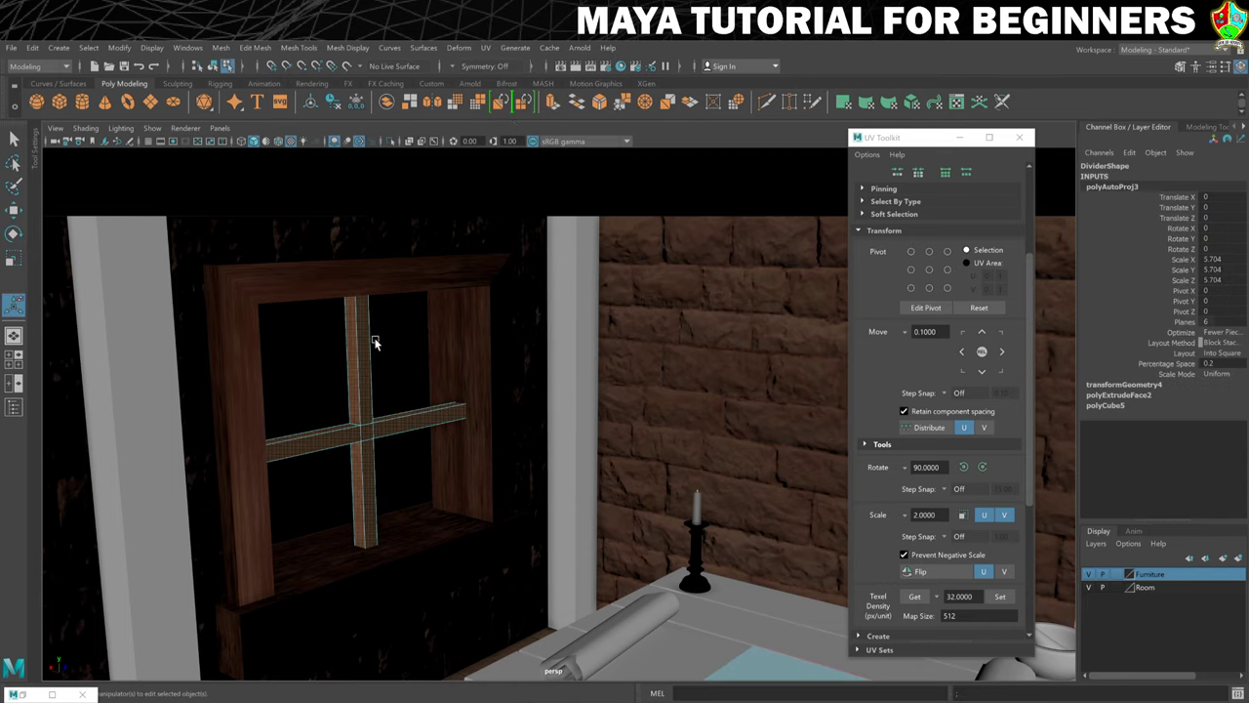
{"action": "right_click_drag", "start_coordinate": [375, 342], "coordinate": [382, 336]}
- Examine the wood grain on the window crossbars, frame and windowsill from close up and from below
{"action": "scroll", "coordinate": [383, 339], "scroll_direction": "up", "scroll_amount": 3}
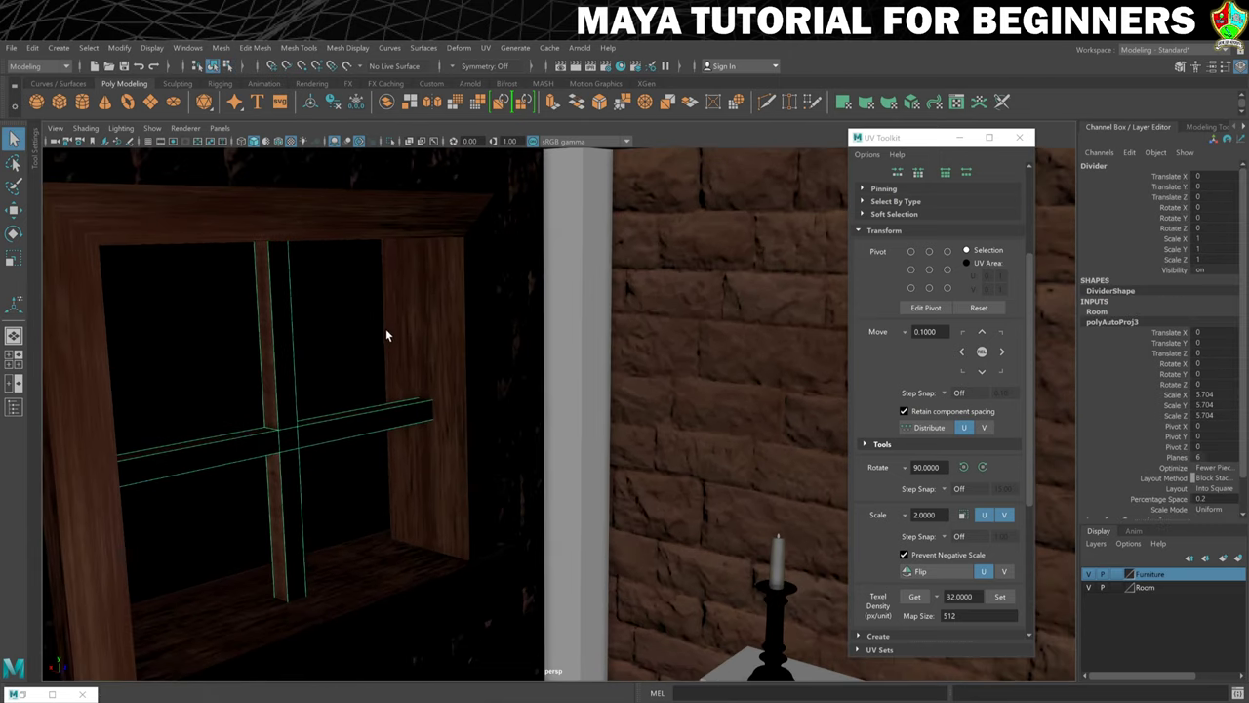
{"action": "left_click_drag", "start_coordinate": [379, 313], "coordinate": [356, 347], "text": "alt"}
{"action": "scroll", "coordinate": [390, 351], "scroll_direction": "up", "scroll_amount": 4}
{"action": "middle_click_drag", "start_coordinate": [439, 351], "coordinate": [505, 238], "text": "alt"}
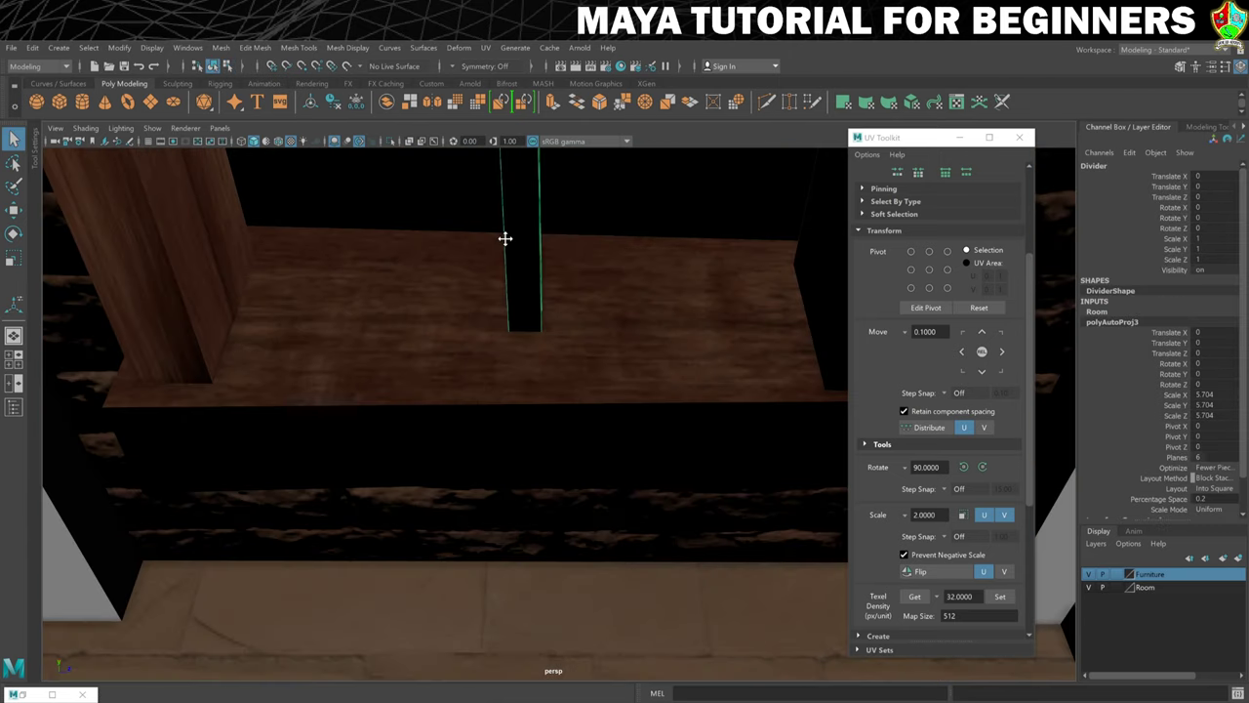
{"action": "left_click_drag", "start_coordinate": [505, 238], "coordinate": [396, 425], "text": "alt"}
{"action": "scroll", "coordinate": [394, 425], "scroll_direction": "down", "scroll_amount": 5}
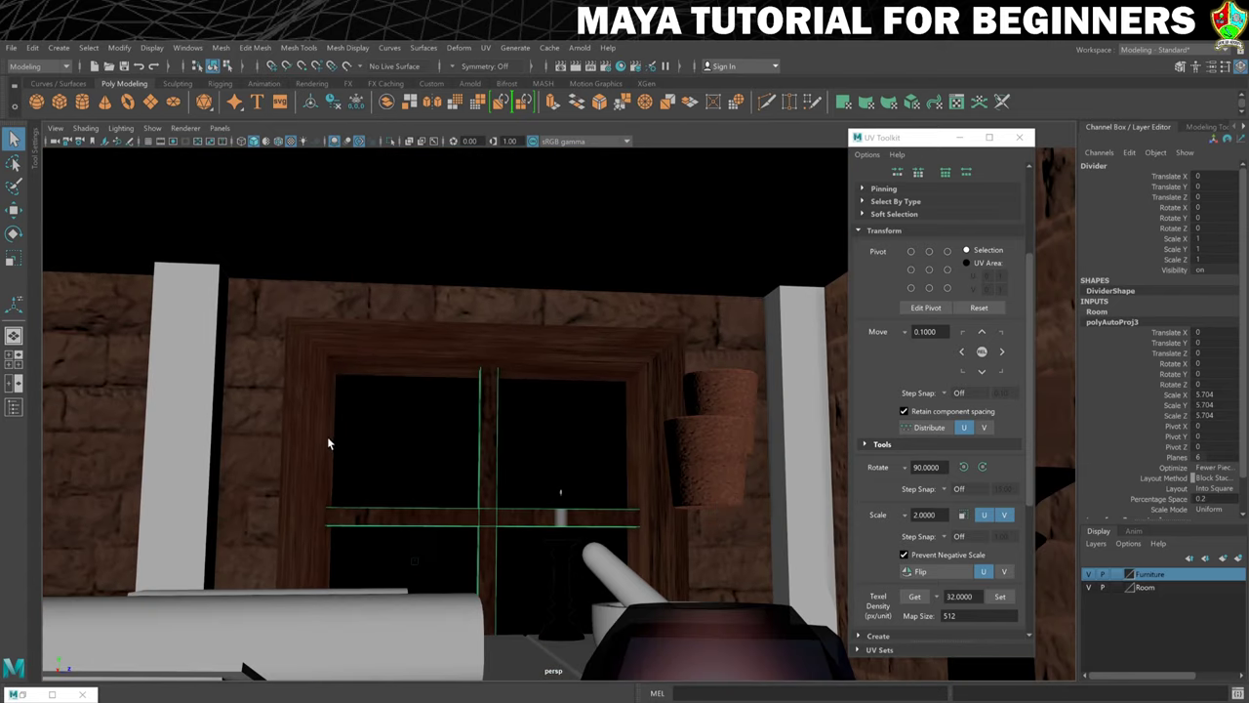
{"action": "left_click_drag", "start_coordinate": [328, 444], "coordinate": [310, 309], "text": "alt"}
- Freeze the window frame's transformations and delete its construction history
{"action": "left_click", "coordinate": [332, 339]}
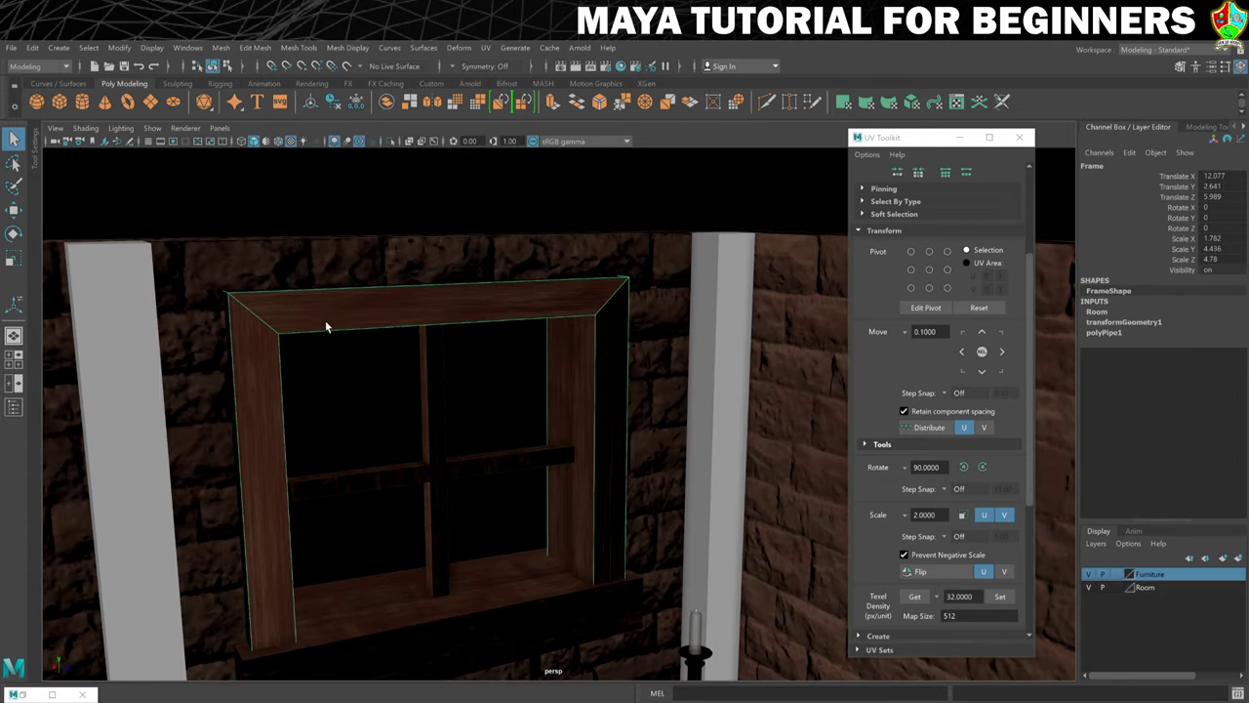
{"action": "left_click", "coordinate": [119, 48]}
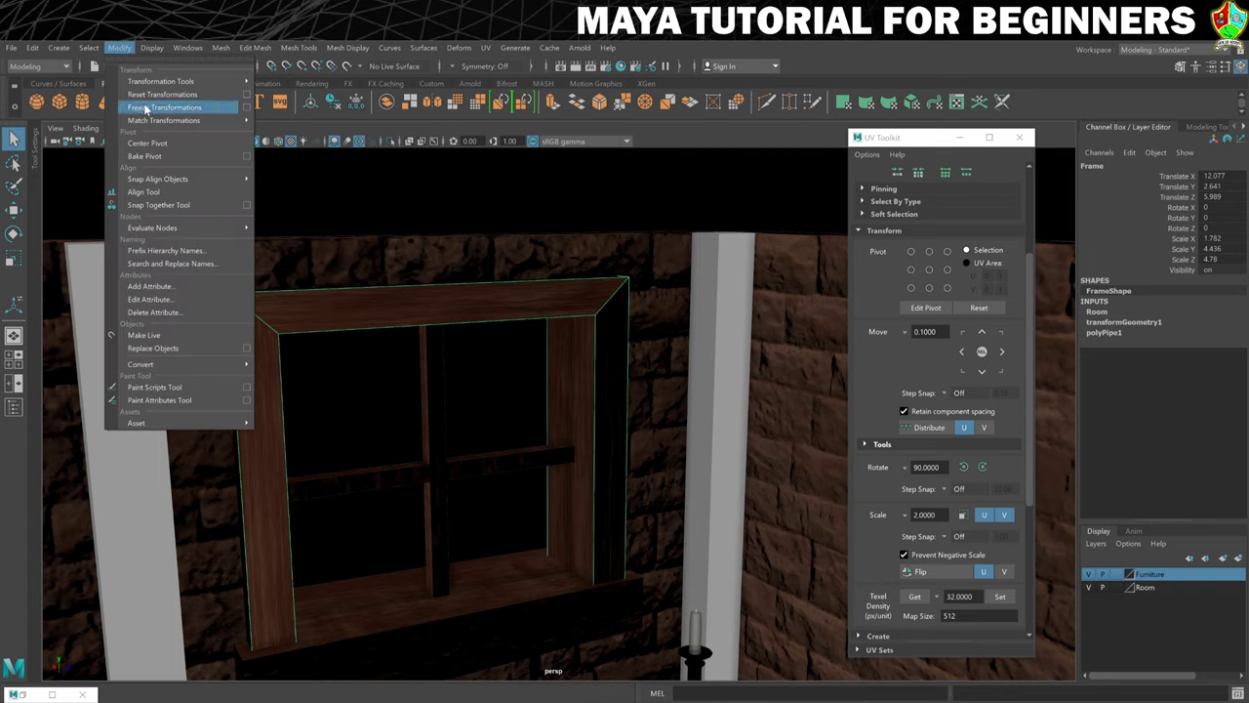
{"action": "left_click", "coordinate": [145, 107]}
{"action": "left_click", "coordinate": [32, 48]}
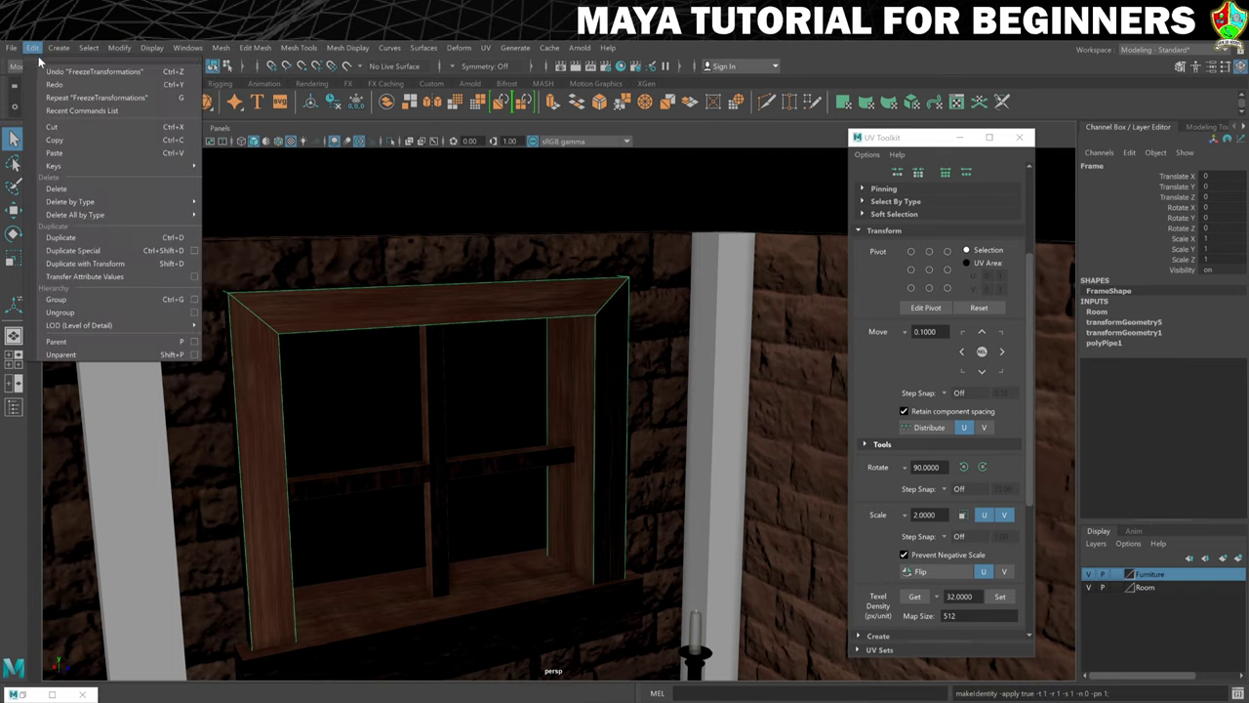
{"action": "mouse_move", "coordinate": [81, 202]}
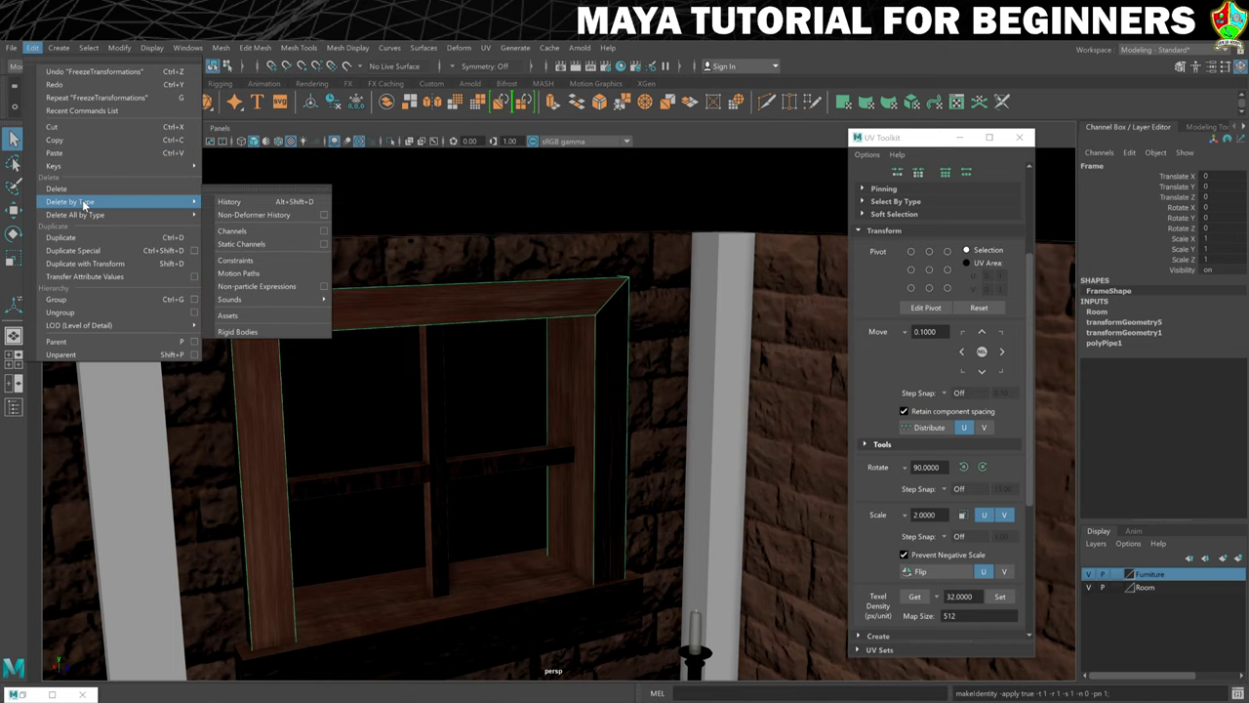
{"action": "left_click", "coordinate": [239, 202]}
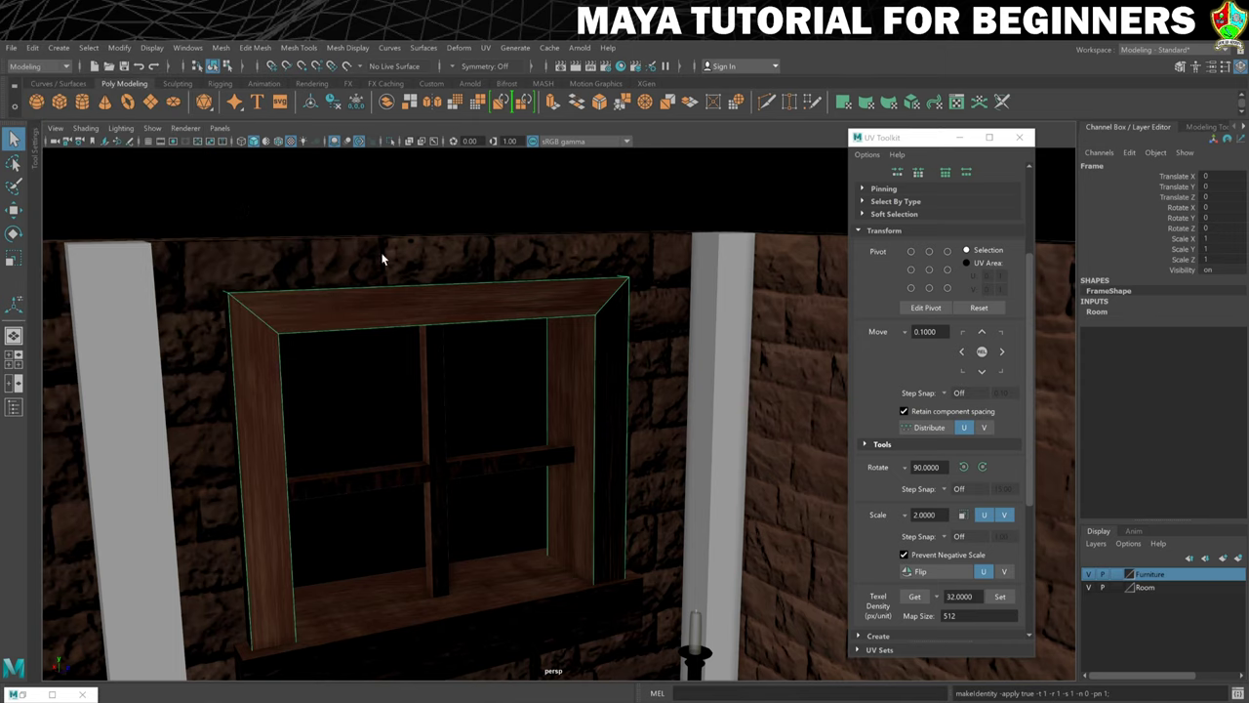
- Apply automatic UV mapping to the window frame, return to object mode and check the texture from different angles
{"action": "left_click", "coordinate": [486, 49]}
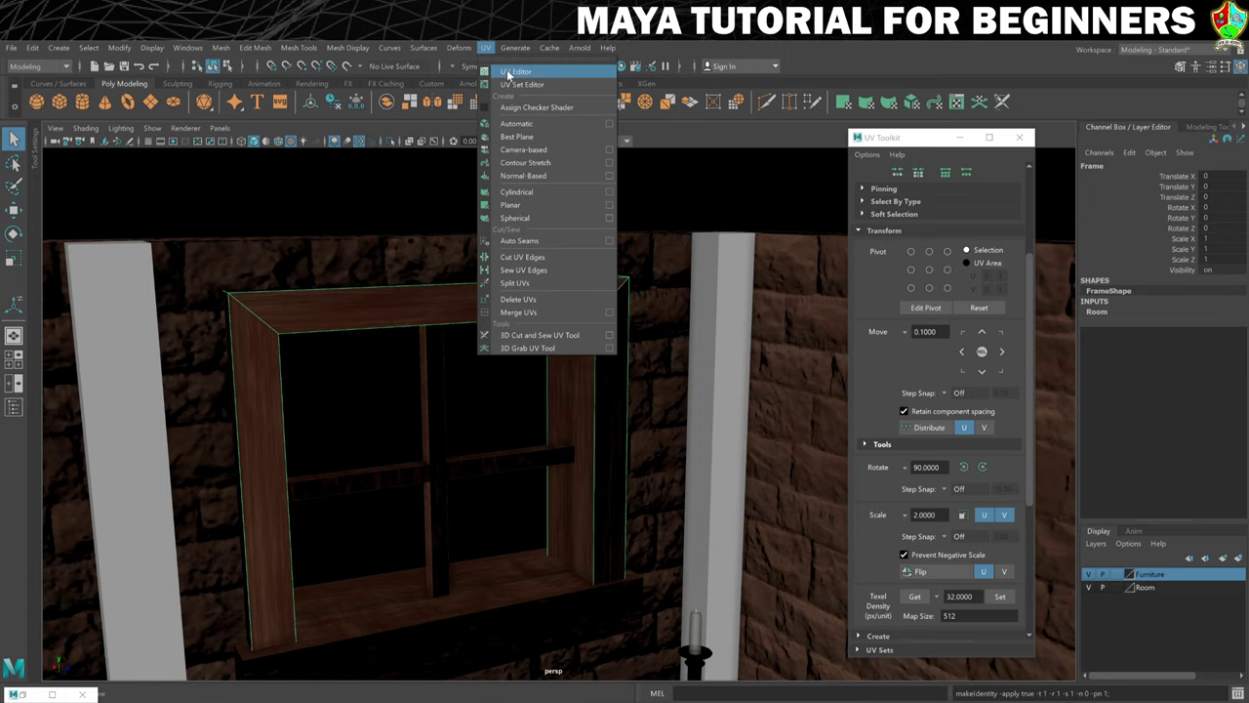
{"action": "left_click", "coordinate": [516, 123]}
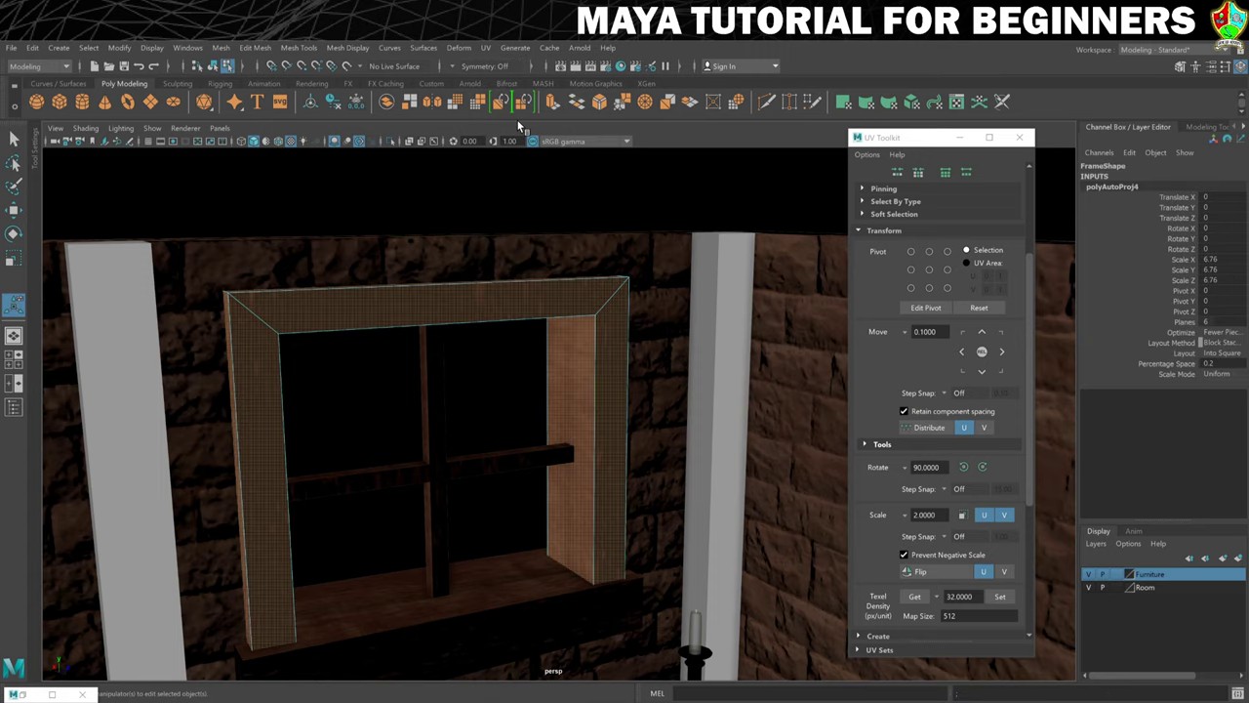
{"action": "right_click", "coordinate": [465, 305]}
{"action": "right_click_drag", "start_coordinate": [465, 303], "coordinate": [529, 283]}
{"action": "left_click", "coordinate": [482, 222]}
{"action": "scroll", "coordinate": [484, 225], "scroll_direction": "up", "scroll_amount": 2}
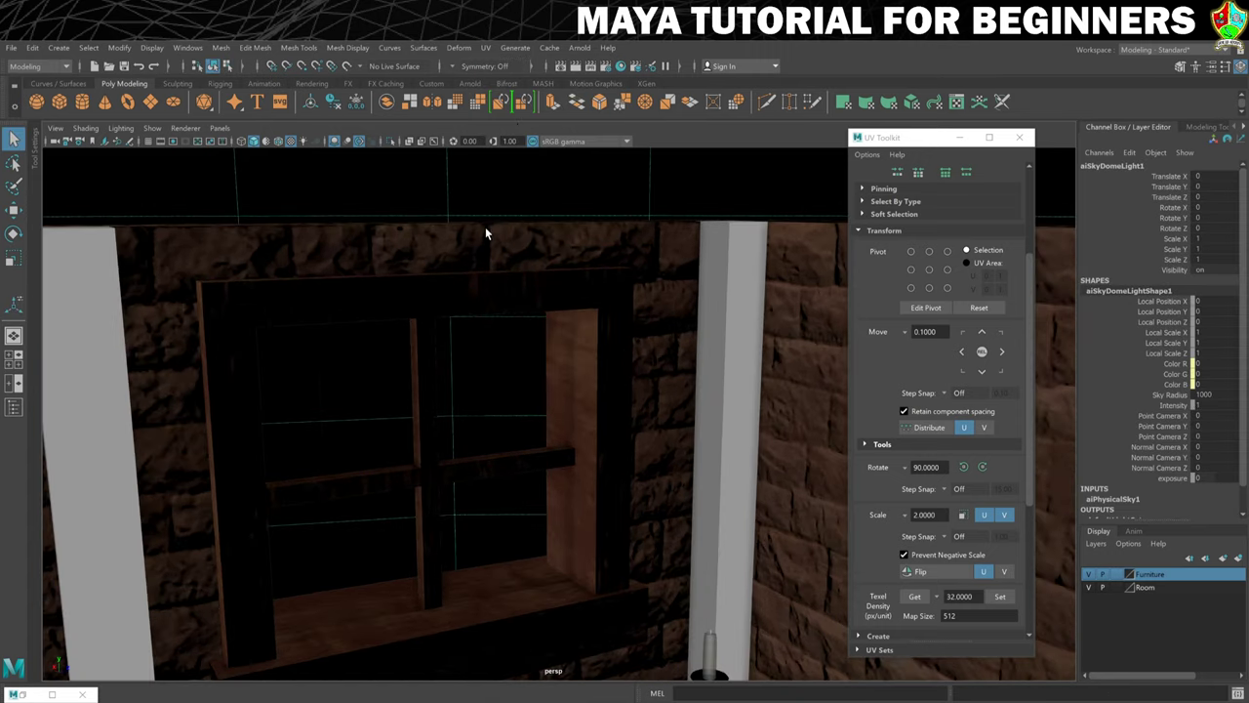
{"action": "left_click_drag", "start_coordinate": [502, 380], "coordinate": [490, 210], "text": "alt"}
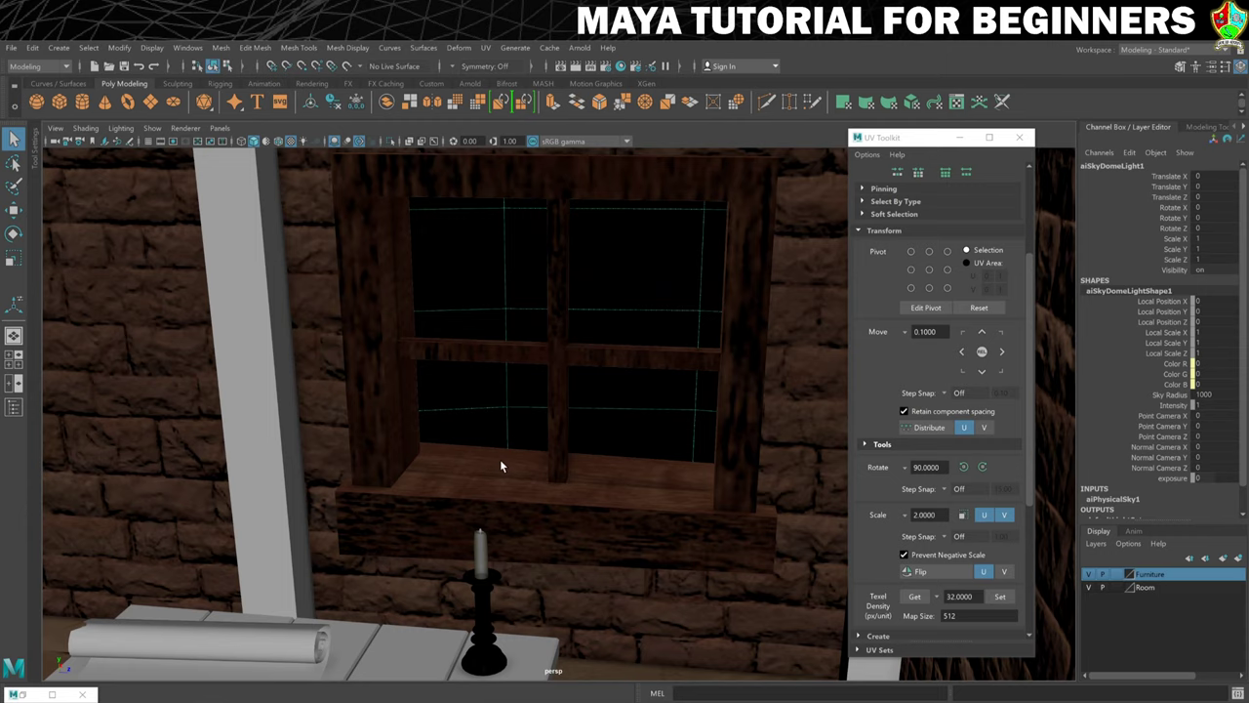
{"action": "left_click_drag", "start_coordinate": [500, 466], "coordinate": [526, 466], "text": "alt"}
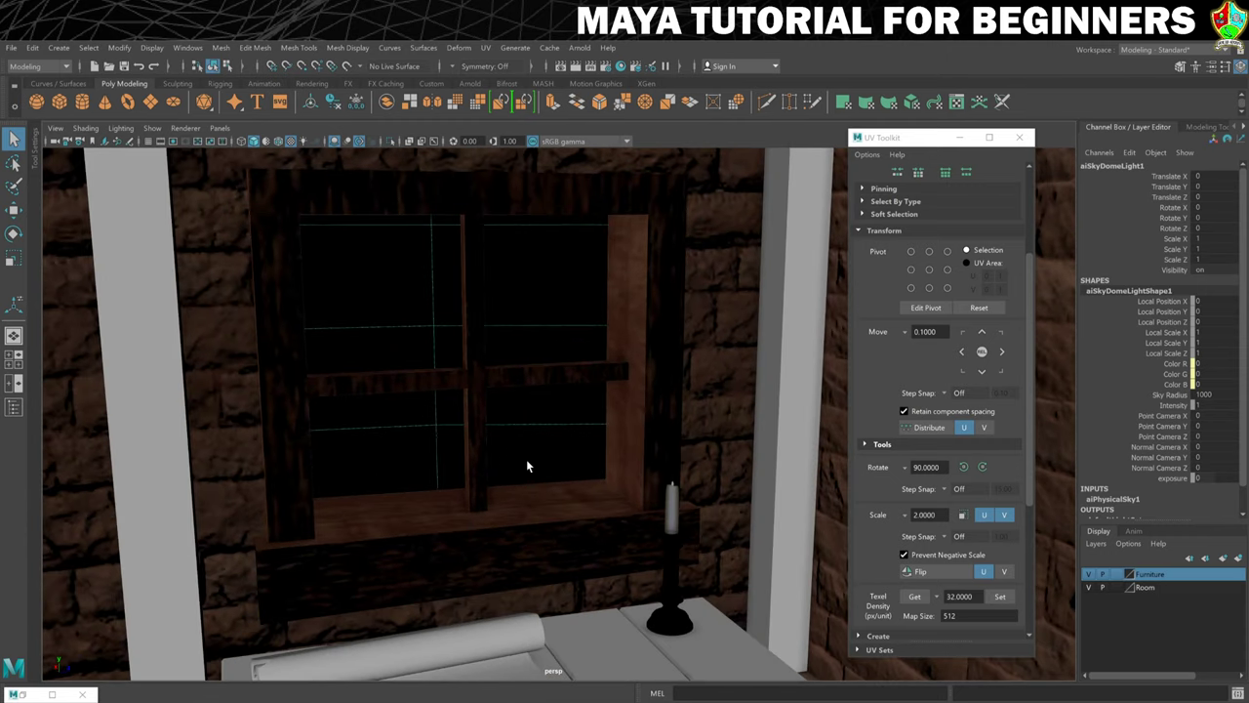
- Select the windowsill, crossbars and frame together and show their UVs in the UV Editor, placed beside the UV Toolkit
{"action": "left_click", "coordinate": [500, 543]}
{"action": "left_click", "coordinate": [474, 408], "text": "shift"}
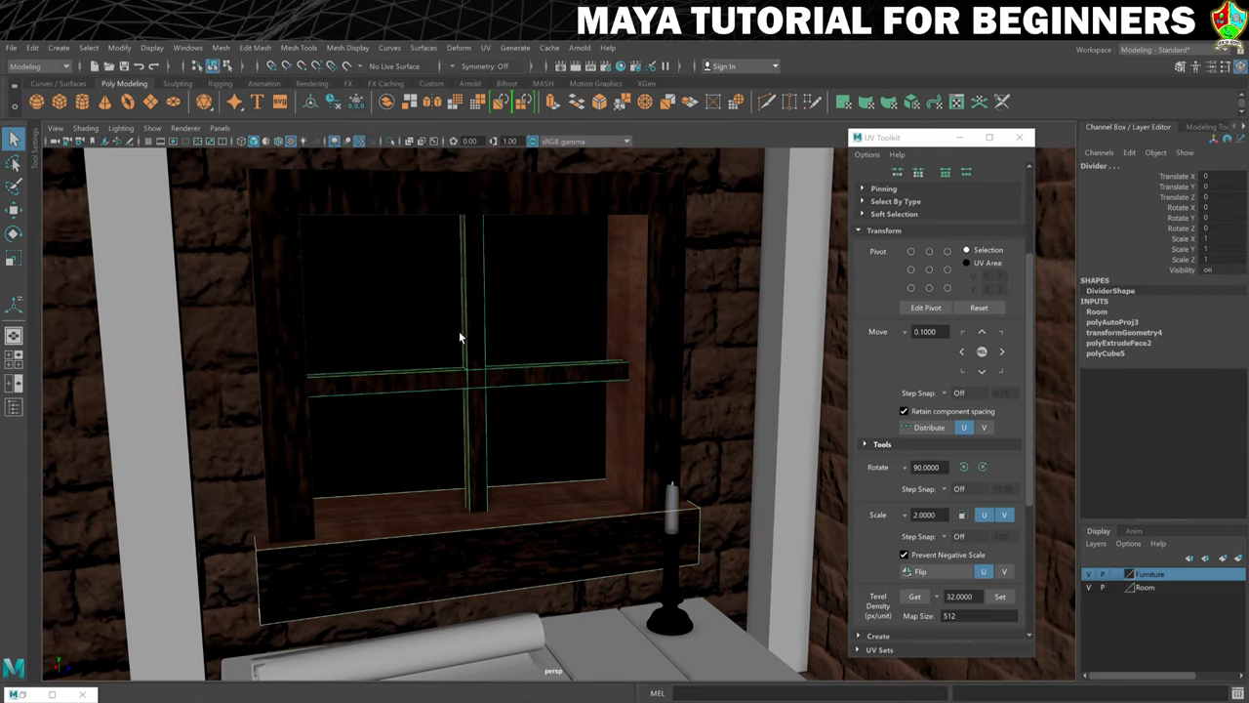
{"action": "left_click", "coordinate": [427, 199]}
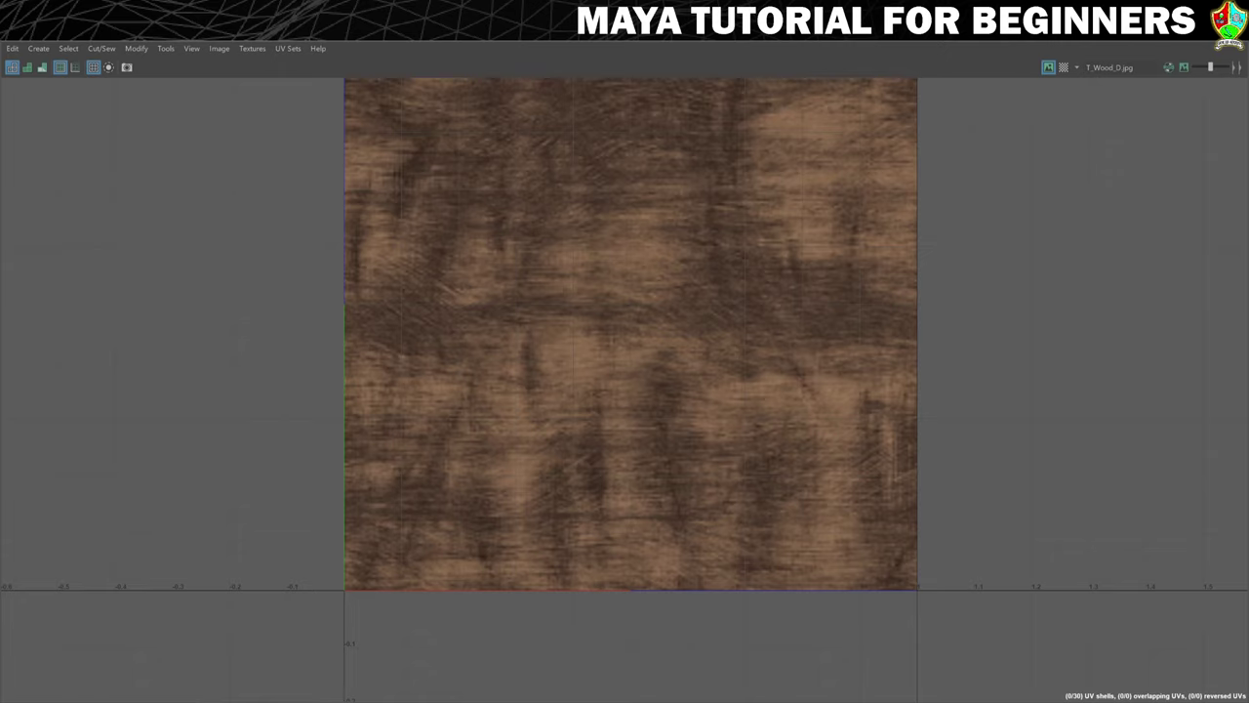
{"action": "left_click_drag", "start_coordinate": [332, 32], "coordinate": [724, 373]}
{"action": "left_click", "coordinate": [361, 549]}
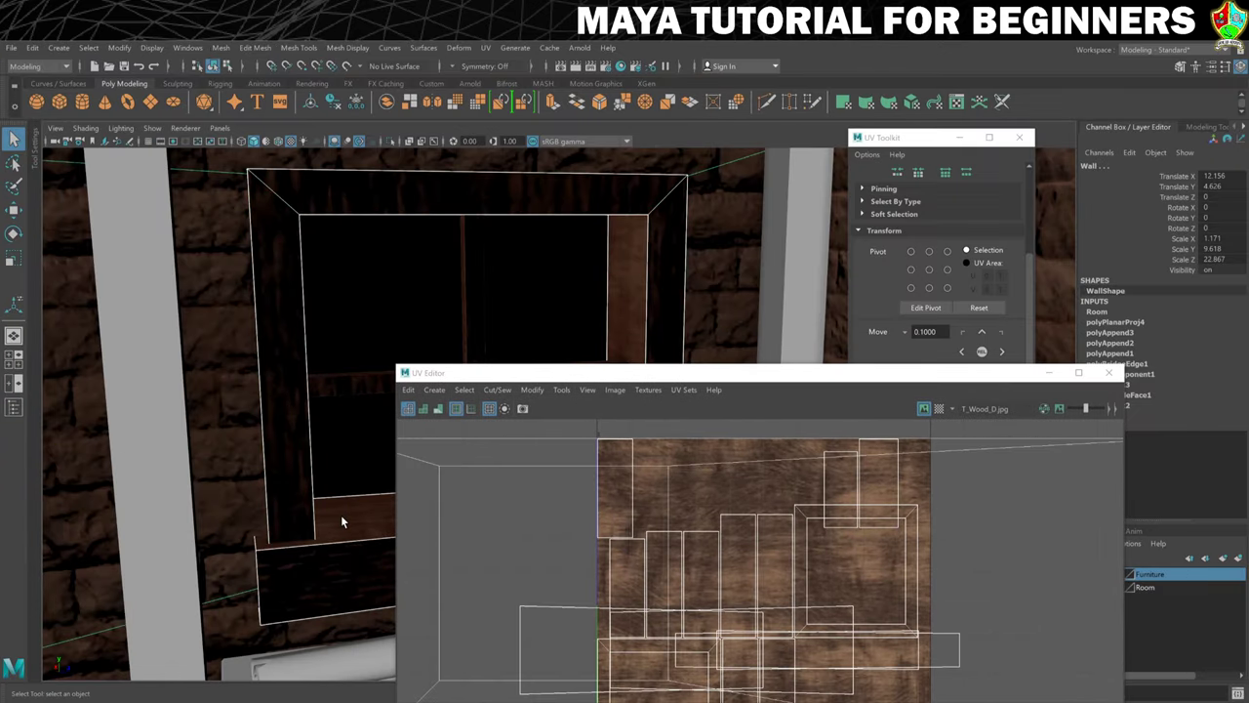
{"action": "left_click", "coordinate": [311, 405]}
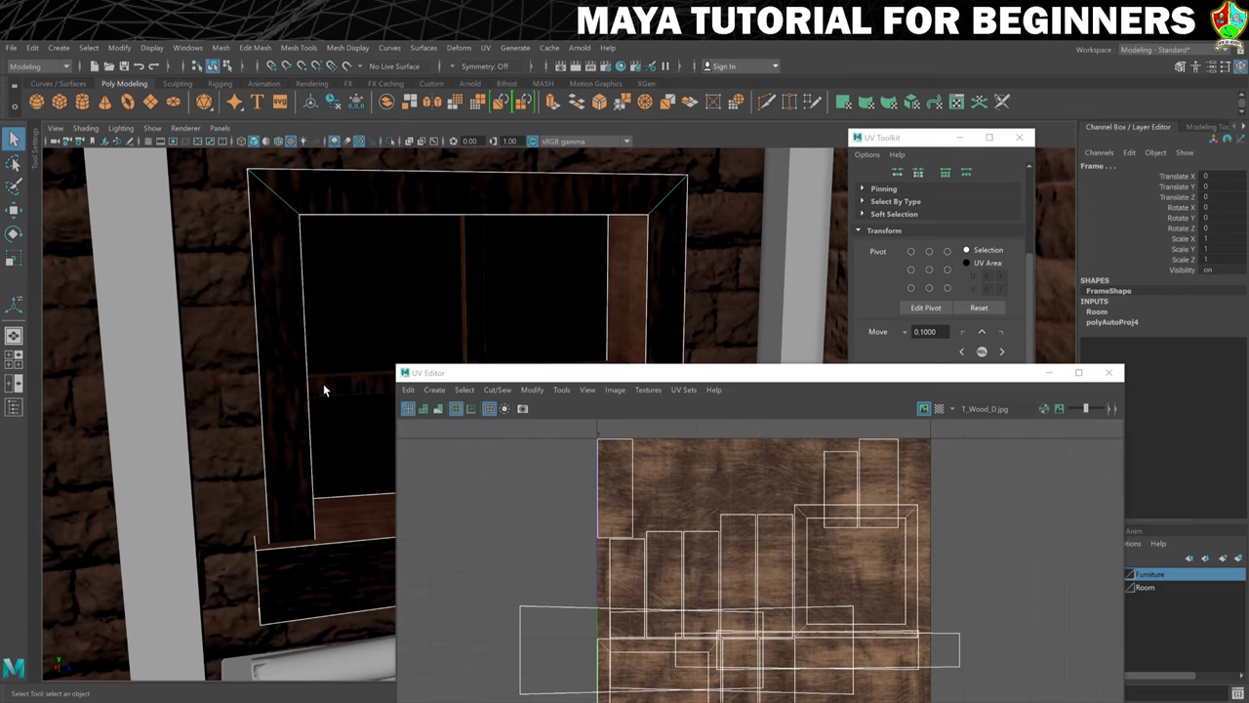
{"action": "left_click", "coordinate": [325, 389]}
{"action": "left_click_drag", "start_coordinate": [584, 380], "coordinate": [404, 162]}
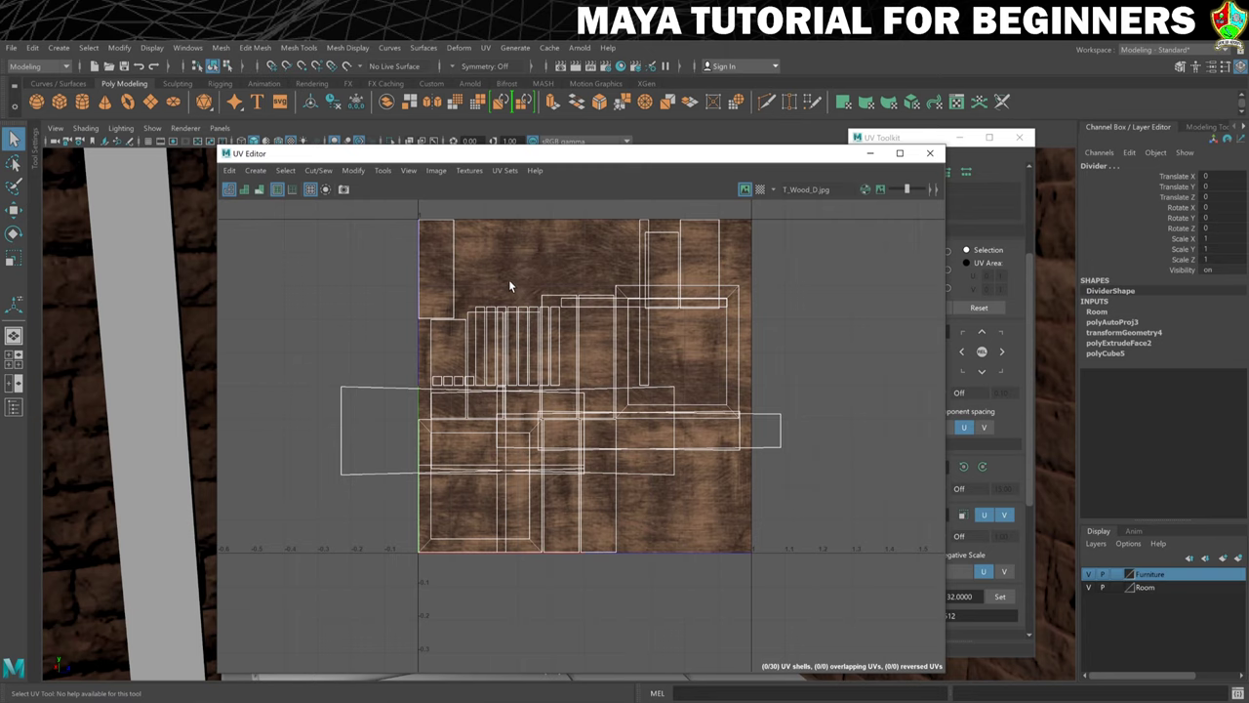
{"action": "left_click_drag", "start_coordinate": [634, 153], "coordinate": [524, 150]}
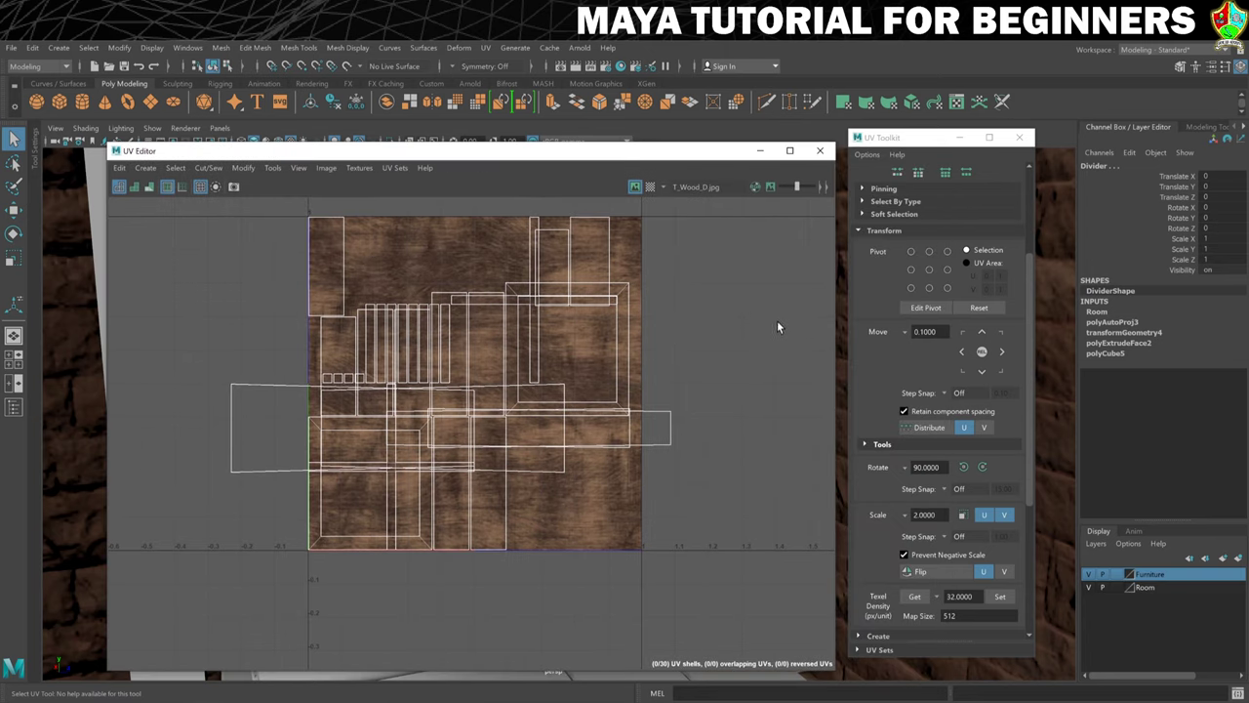
- Select all UV shells of the three window parts and arrange them with the automatic Layout
{"action": "left_click", "coordinate": [862, 230]}
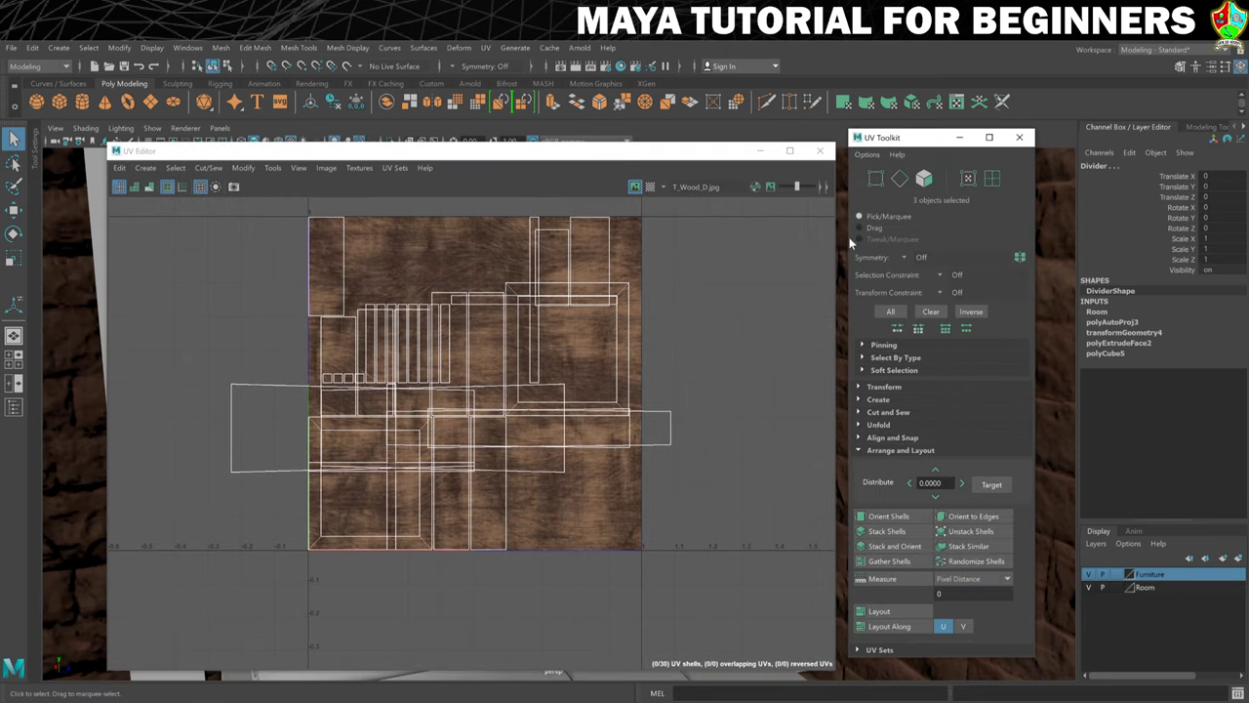
{"action": "right_click_drag", "start_coordinate": [419, 383], "coordinate": [376, 362]}
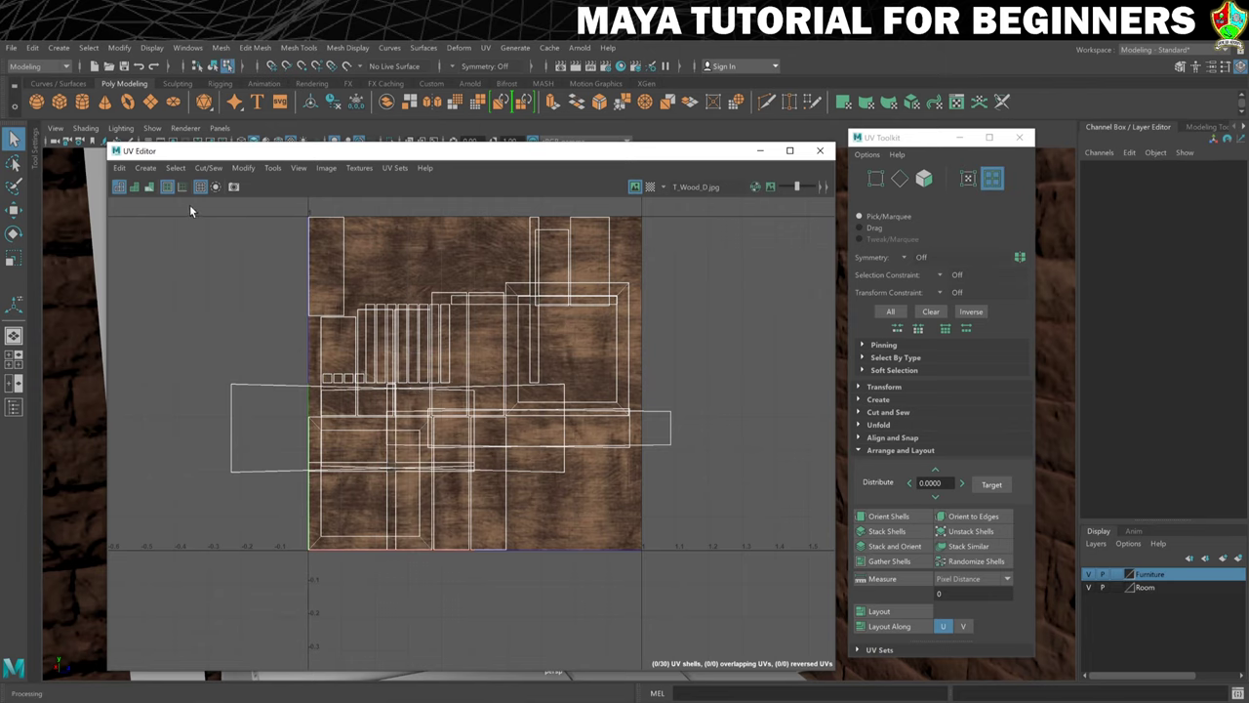
{"action": "left_click_drag", "start_coordinate": [189, 206], "coordinate": [744, 615]}
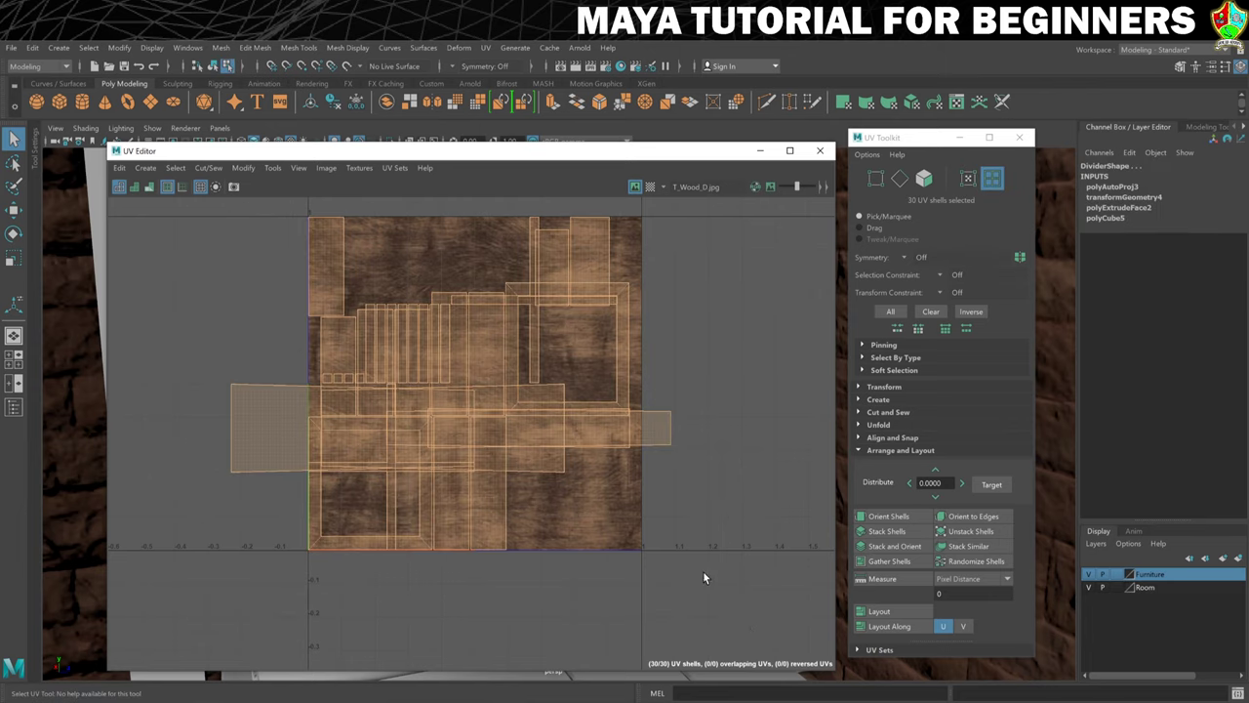
{"action": "left_click", "coordinate": [878, 611]}
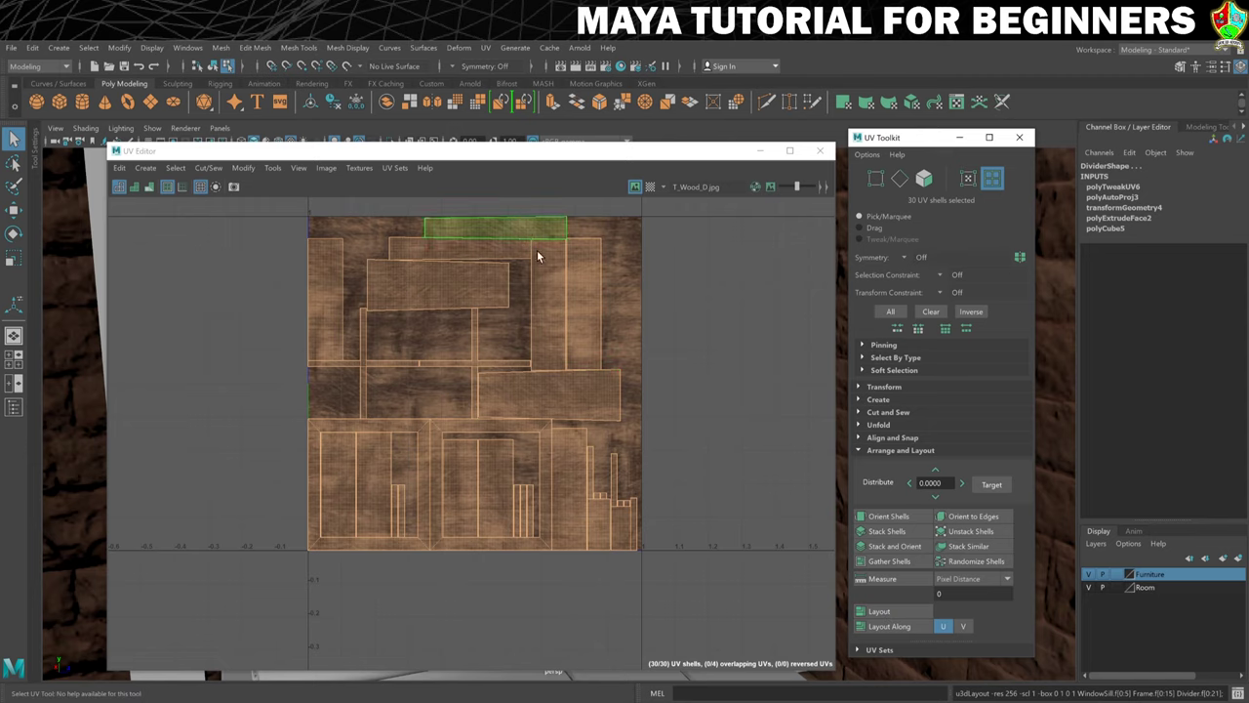
- Scale all the selected UV shells up uniformly, well beyond the texture square, keeping the window visible beside the UV Editor
{"action": "left_click", "coordinate": [442, 156]}
{"action": "left_click_drag", "start_coordinate": [442, 156], "coordinate": [786, 155]}
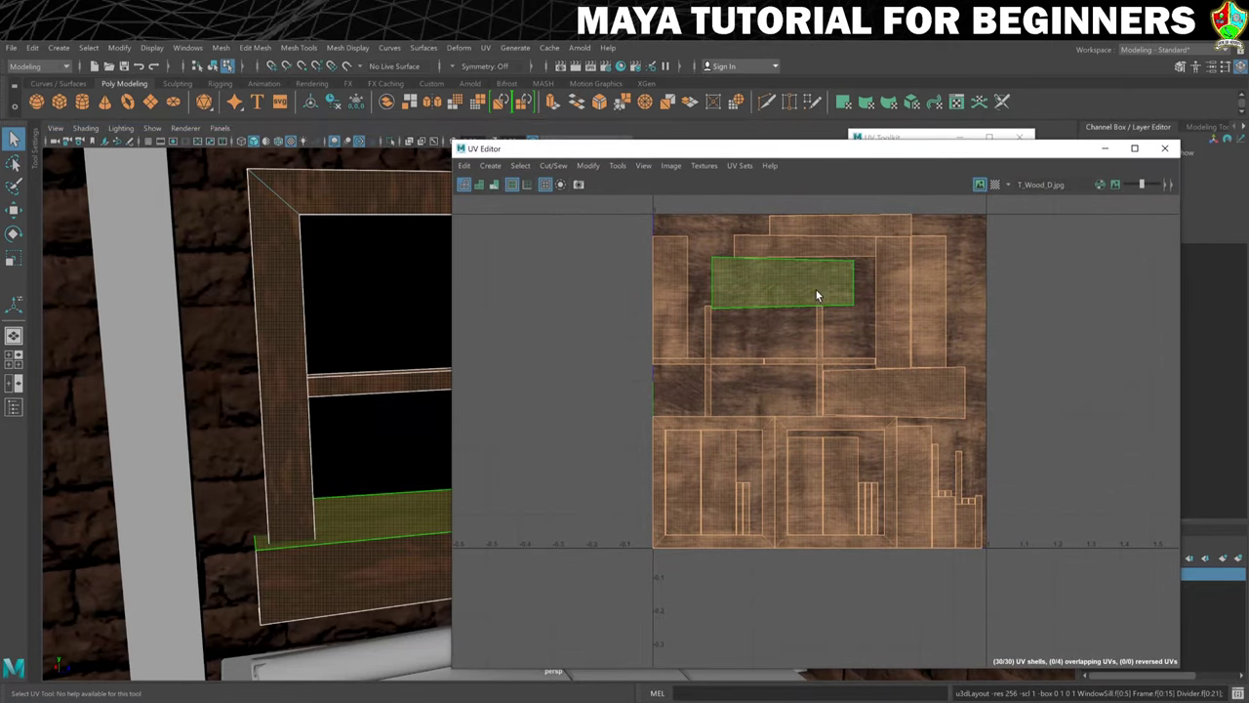
{"action": "key", "text": "r"}
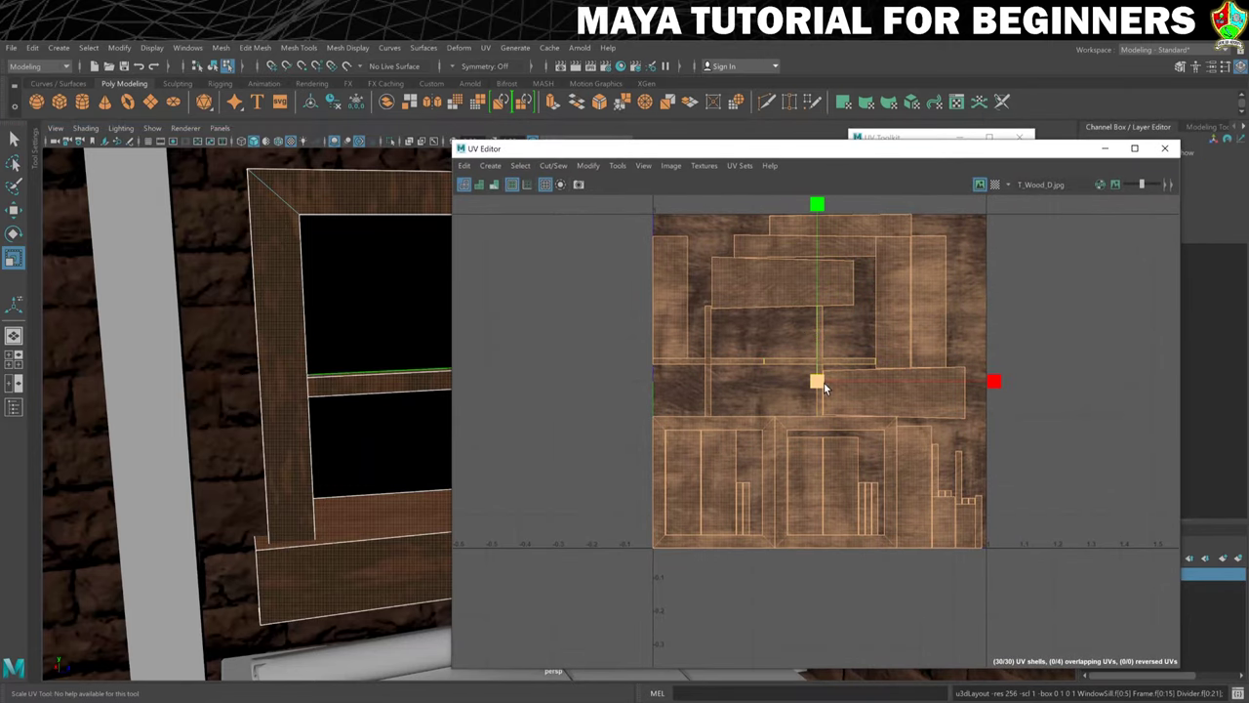
{"action": "left_click_drag", "start_coordinate": [819, 382], "coordinate": [1096, 339]}
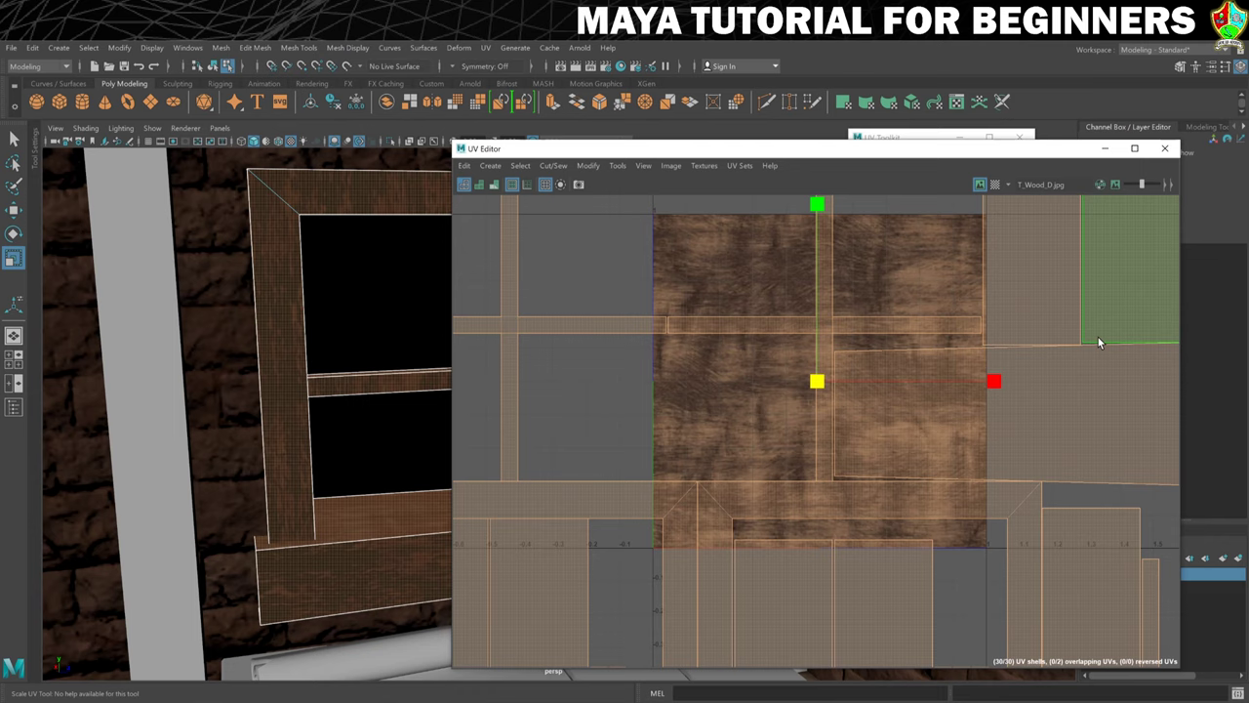
{"action": "left_click_drag", "start_coordinate": [826, 383], "coordinate": [1115, 327]}
{"action": "left_click_drag", "start_coordinate": [840, 381], "coordinate": [973, 357]}
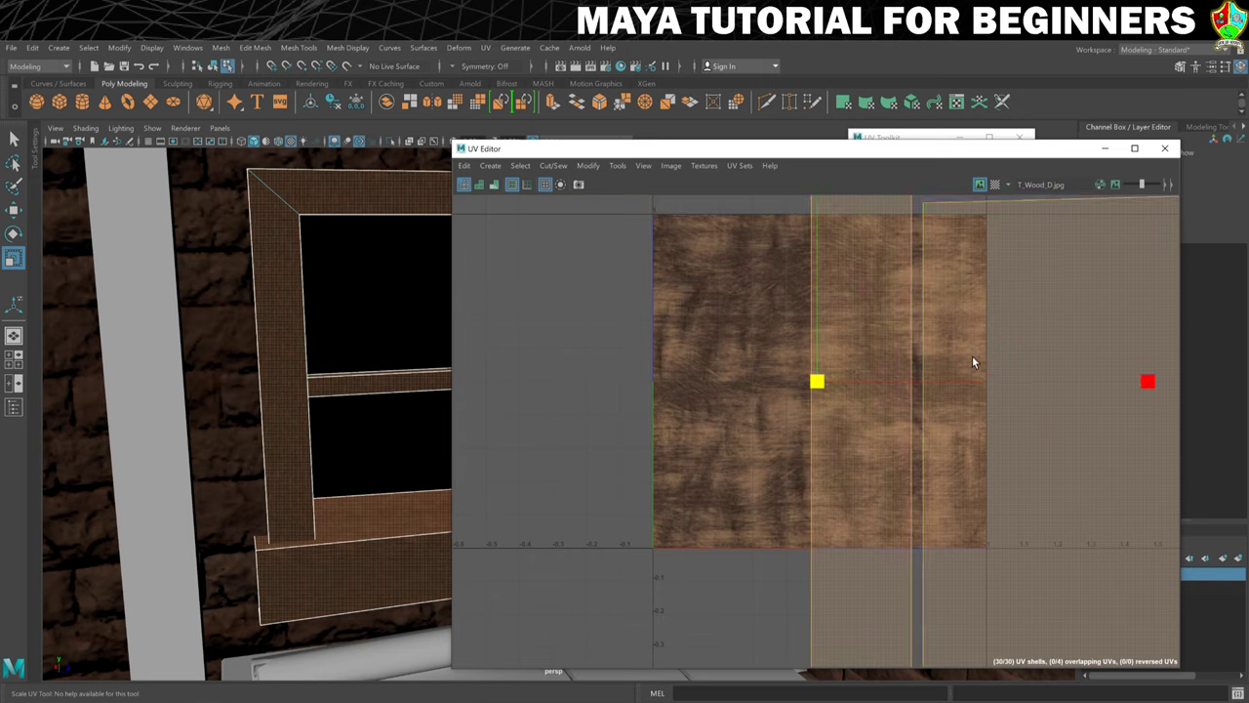
- Return to object mode, minimize the UV Editor and examine the window's wood texture up close and from across the room
{"action": "right_click_drag", "start_coordinate": [291, 276], "coordinate": [342, 266]}
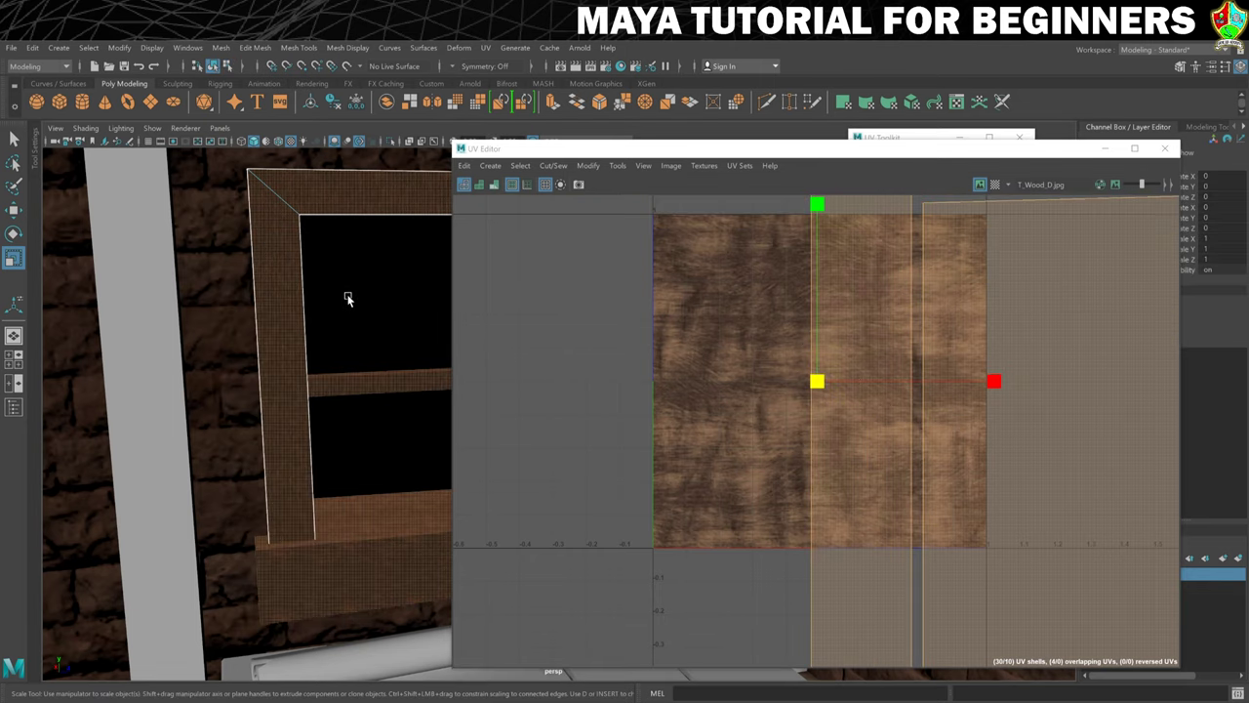
{"action": "left_click", "coordinate": [346, 294]}
{"action": "left_click_drag", "start_coordinate": [345, 294], "coordinate": [329, 465], "text": "alt"}
{"action": "middle_click_drag", "start_coordinate": [329, 466], "coordinate": [376, 389], "text": "alt"}
{"action": "right_click_drag", "start_coordinate": [377, 391], "coordinate": [313, 408], "text": "alt"}
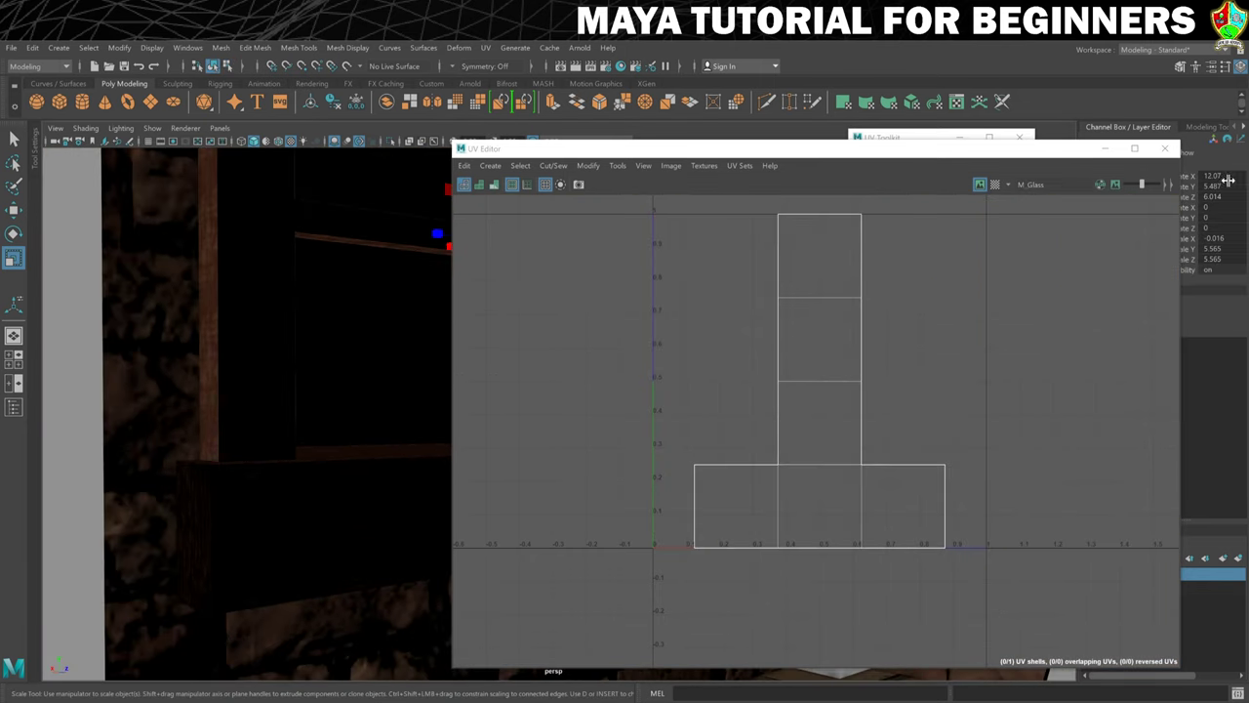
{"action": "left_click", "coordinate": [1106, 148]}
{"action": "right_click_drag", "start_coordinate": [525, 363], "coordinate": [535, 373], "text": "alt"}
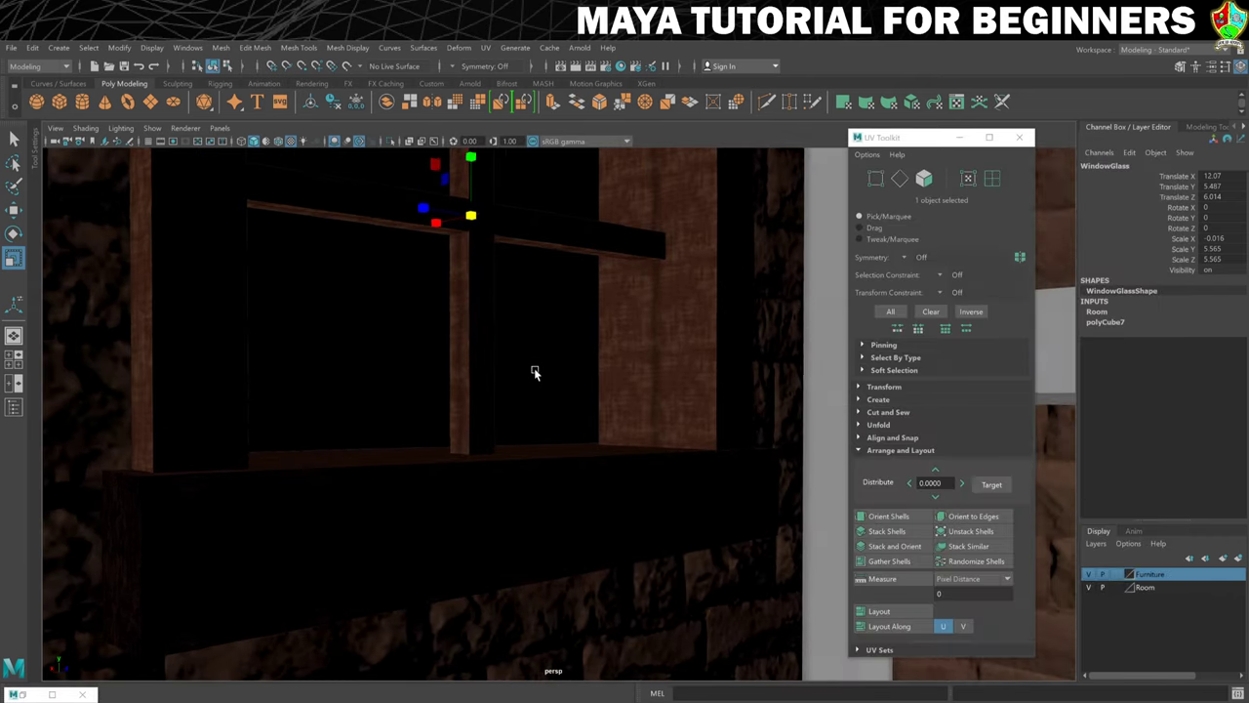
{"action": "left_click_drag", "start_coordinate": [535, 373], "coordinate": [535, 428], "text": "alt"}
{"action": "left_click_drag", "start_coordinate": [424, 457], "coordinate": [471, 444], "text": "alt"}
{"action": "scroll", "coordinate": [471, 444], "scroll_direction": "down", "scroll_amount": 5}
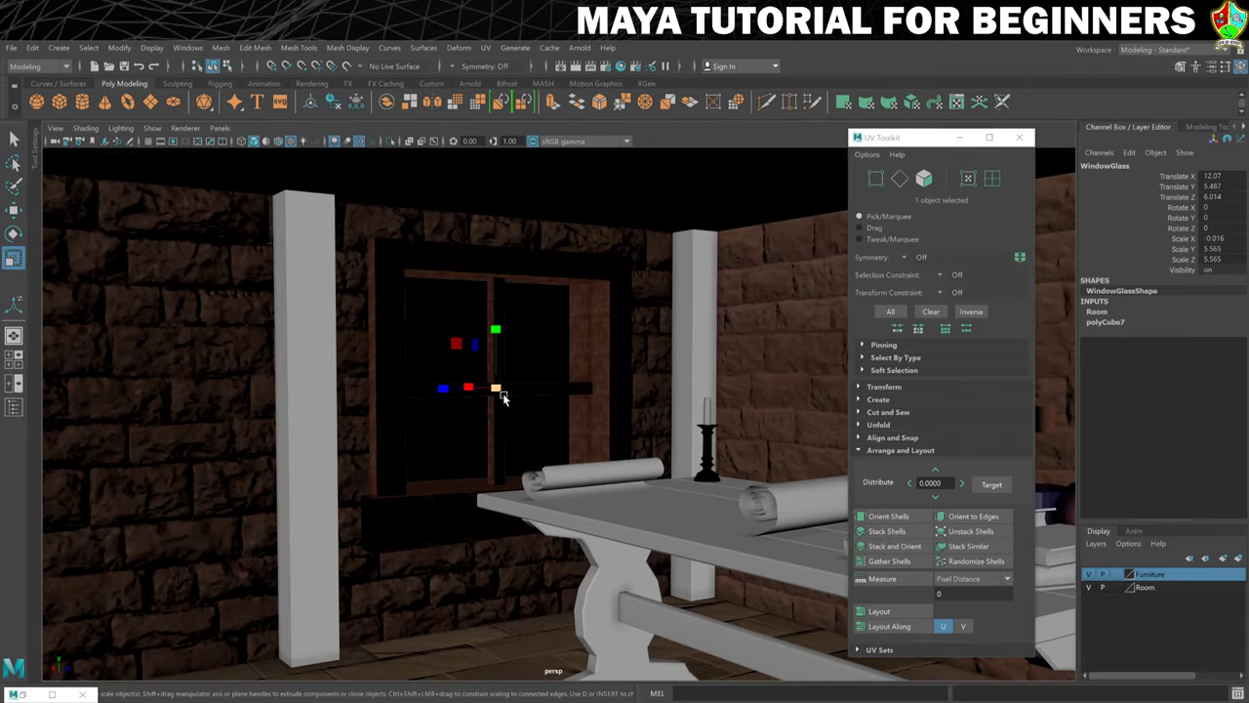
{"action": "middle_click_drag", "start_coordinate": [502, 397], "coordinate": [404, 390], "text": "alt"}
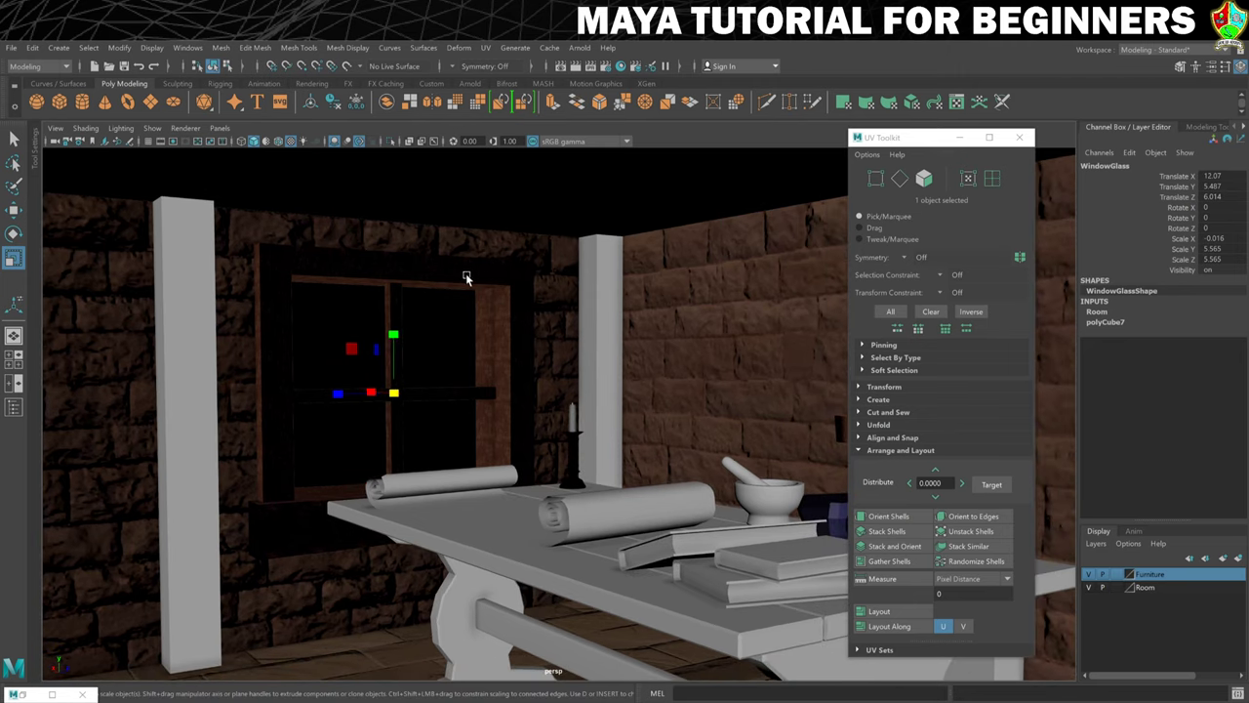